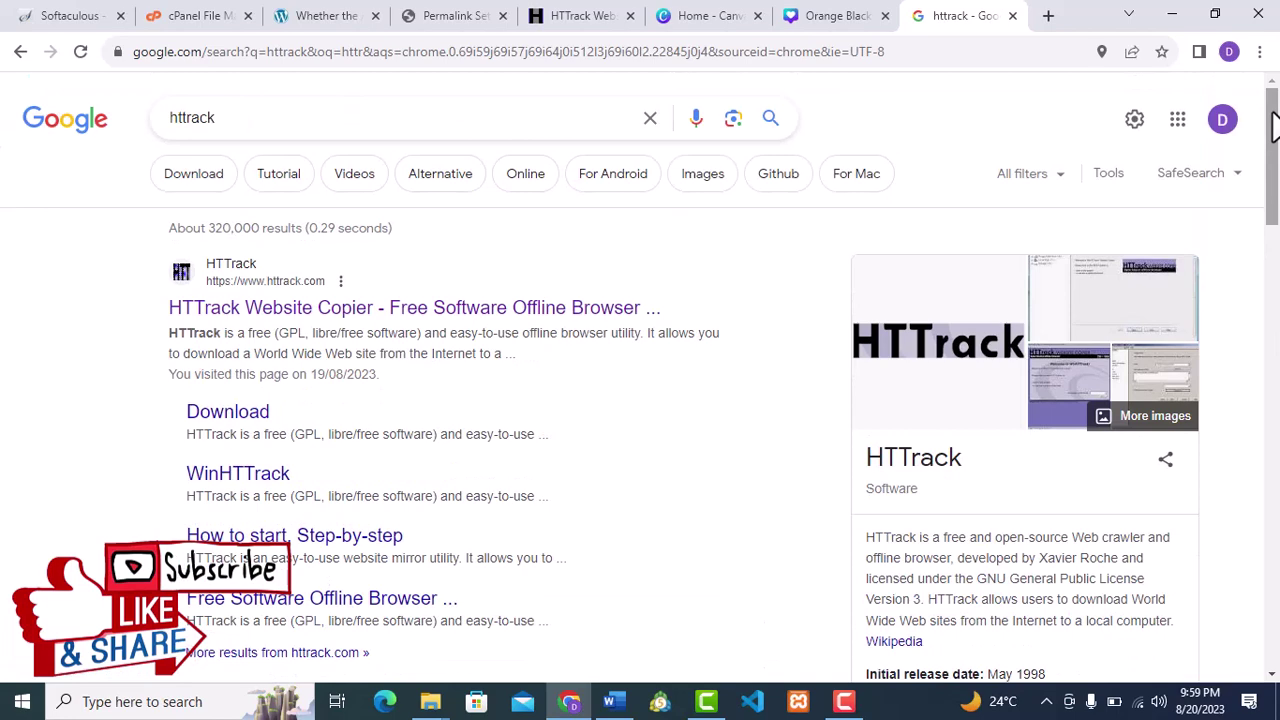
- Download the 64-bit Windows installer httrack_x64-3.49.2.exe from the HTTrack website and check it in the recent downloads
click(516, 313)
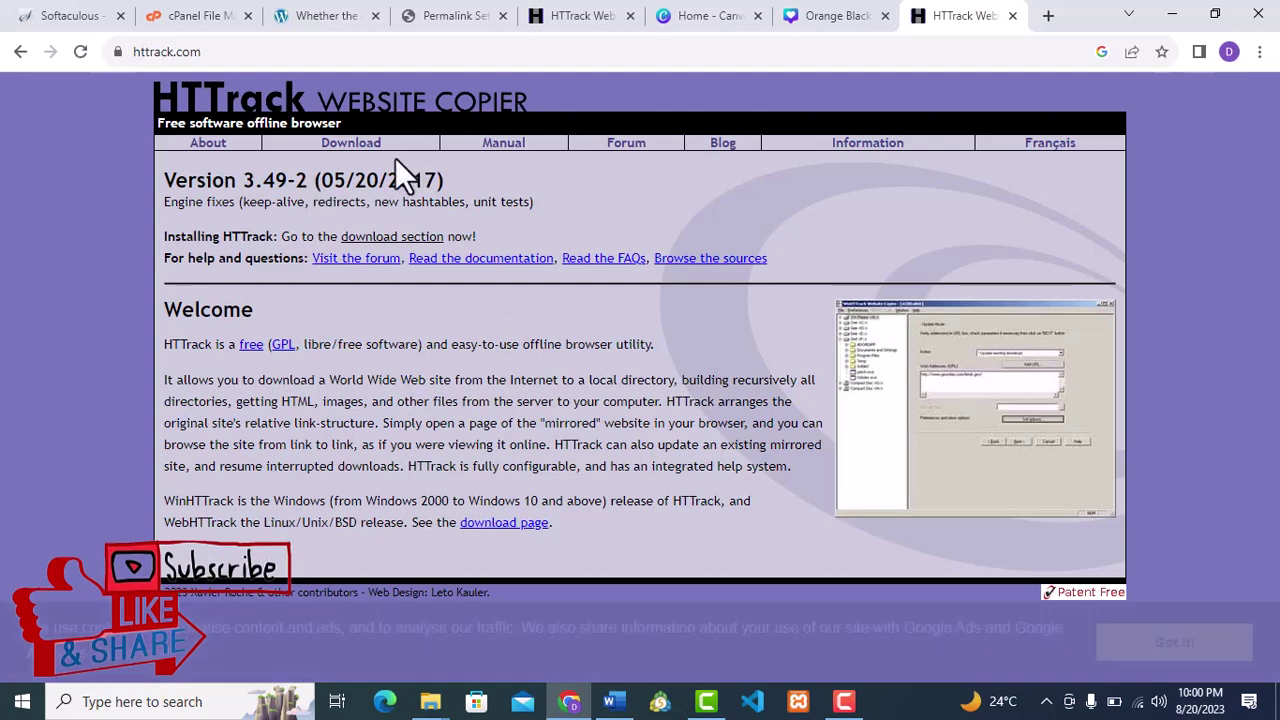
click(351, 145)
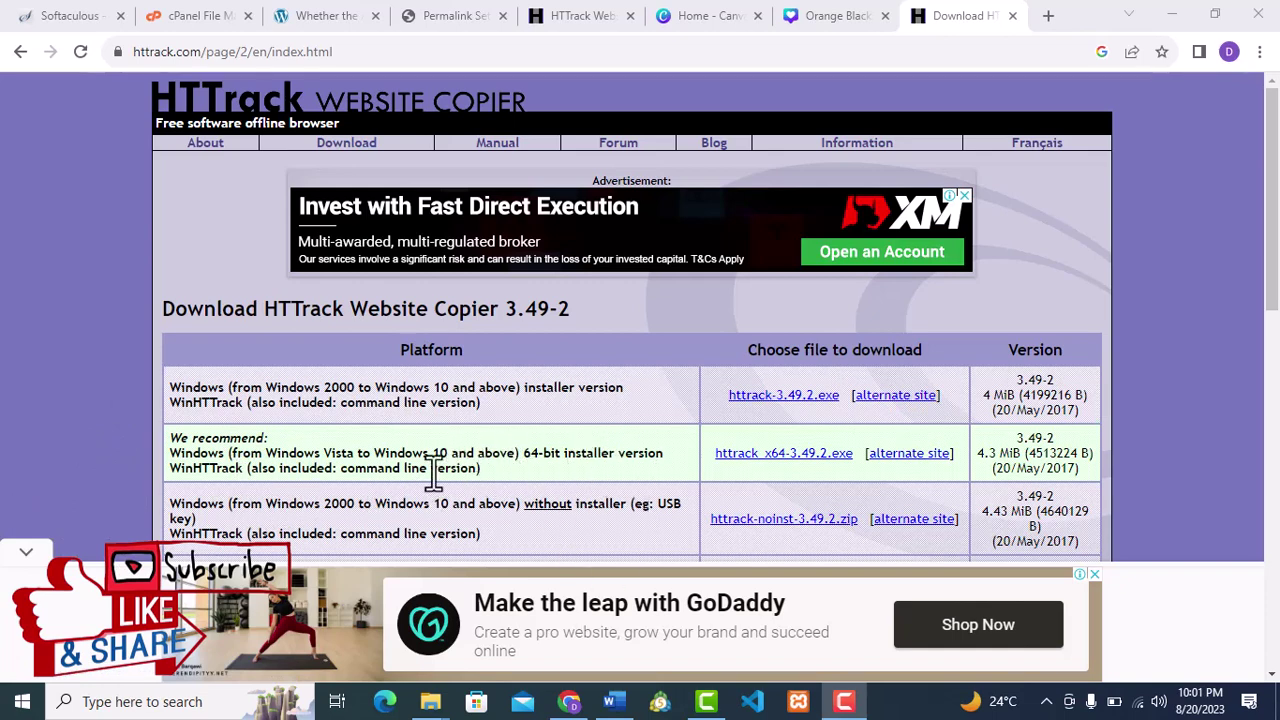
click(800, 454)
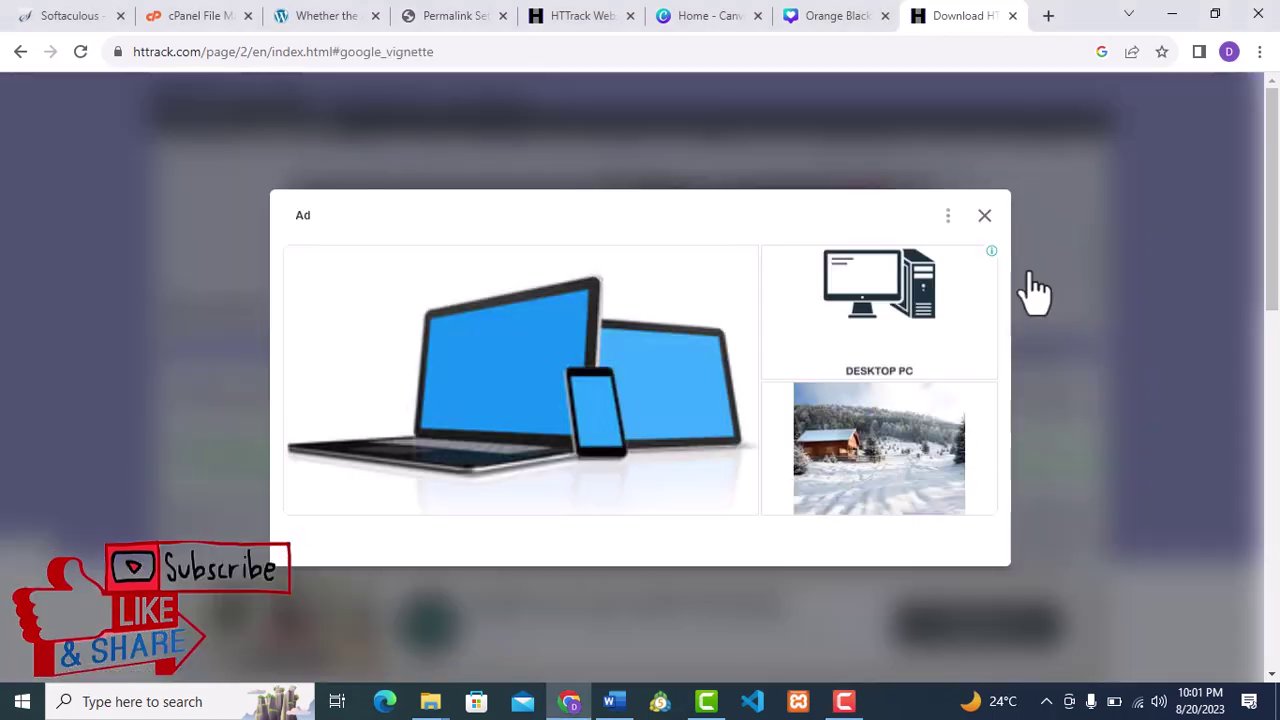
click(986, 220)
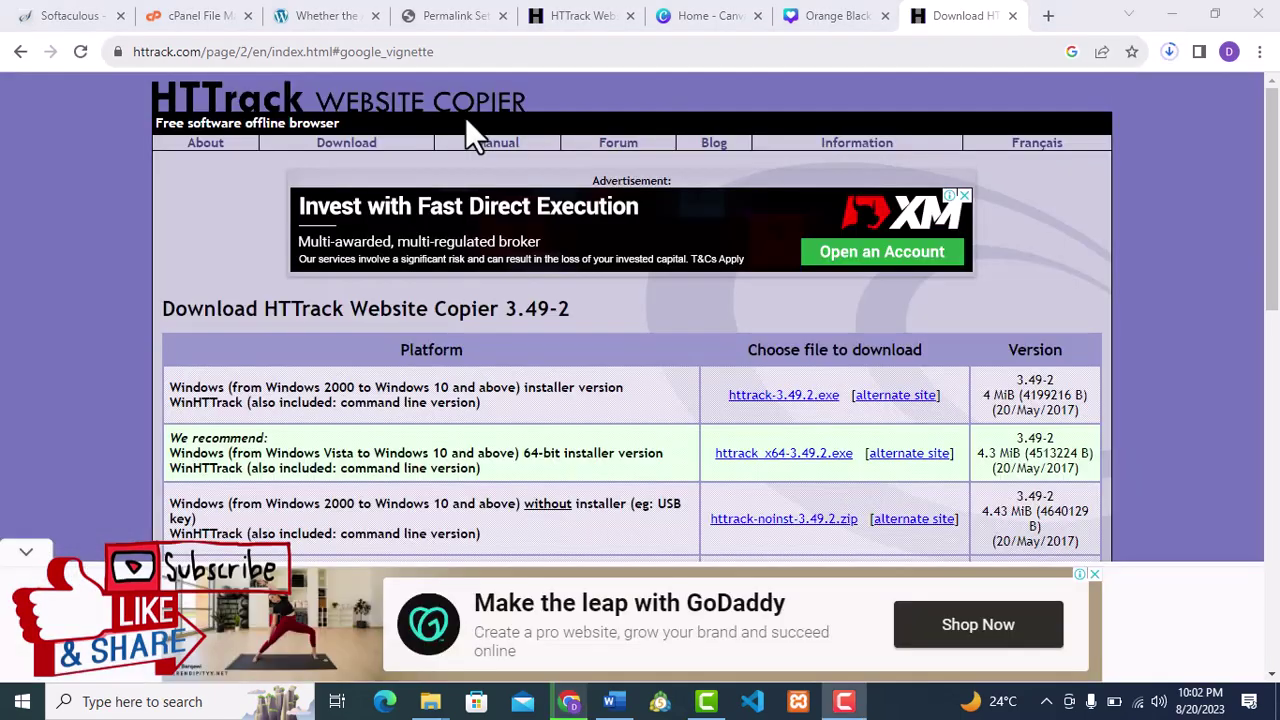
click(1166, 49)
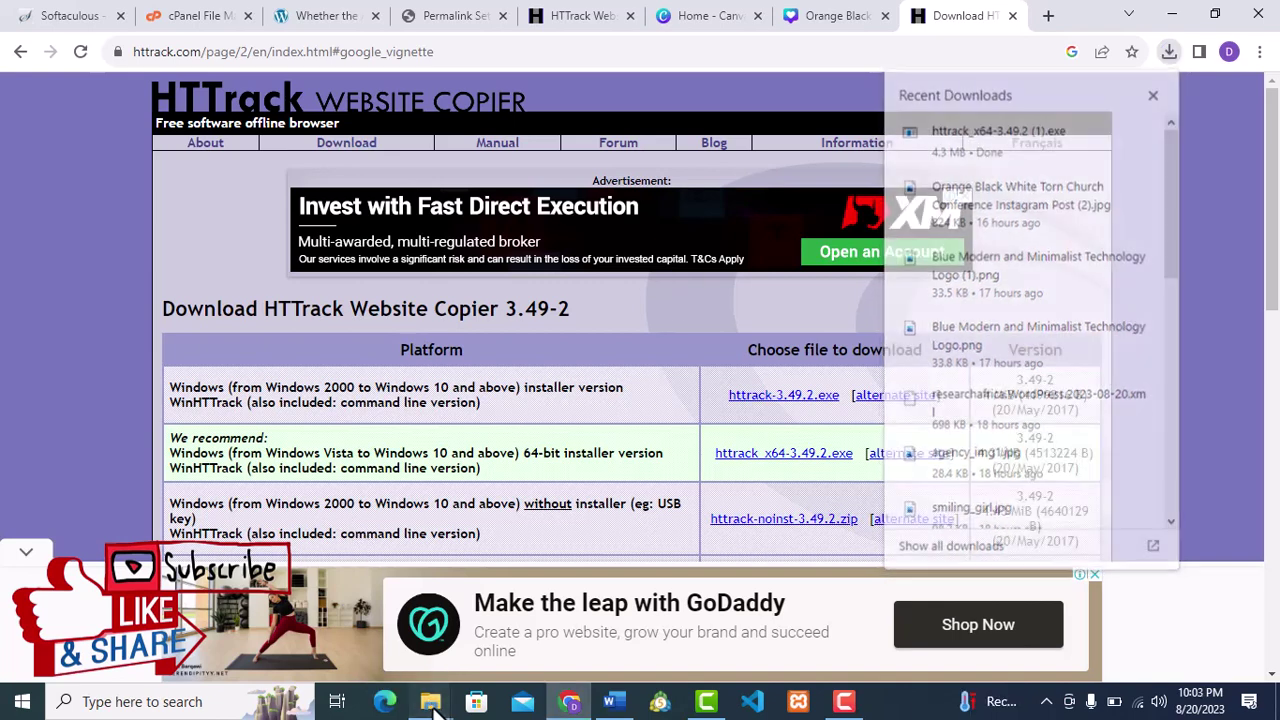
- Switch to File Explorer and run the httrack_x64-3.49.2 (1) installer from the Downloads folder
mouse_move(435, 708)
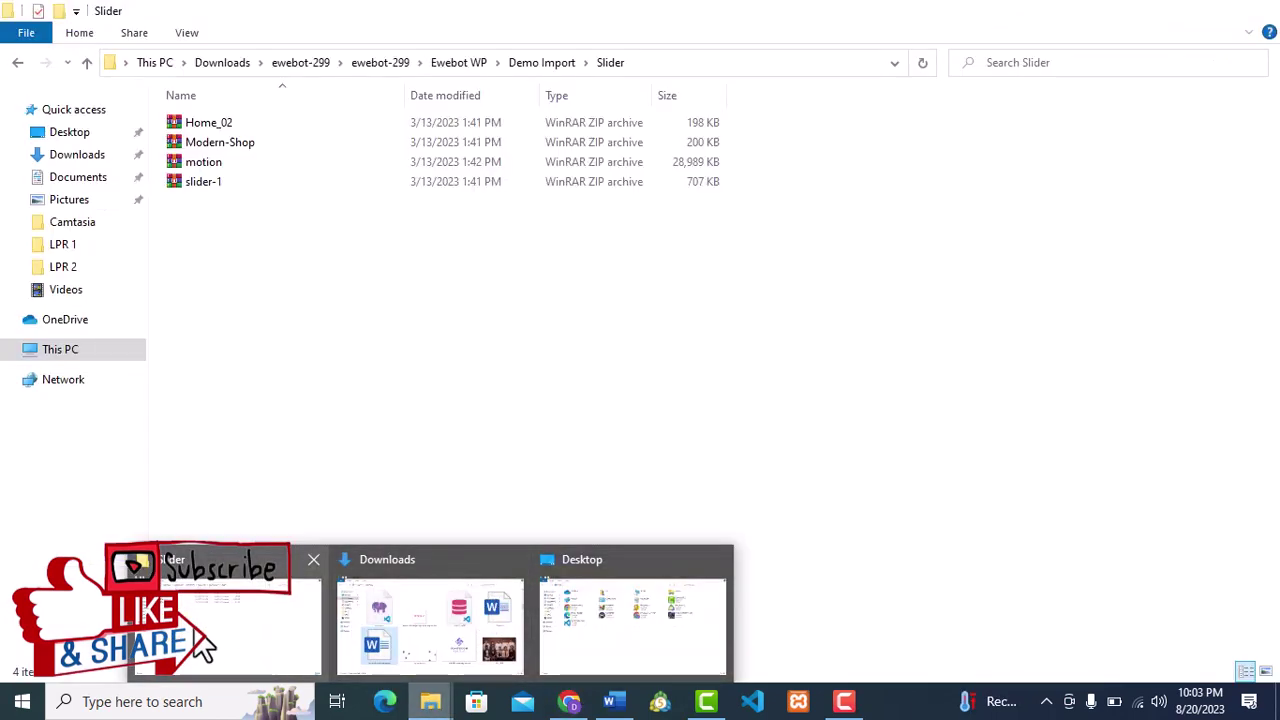
click(203, 645)
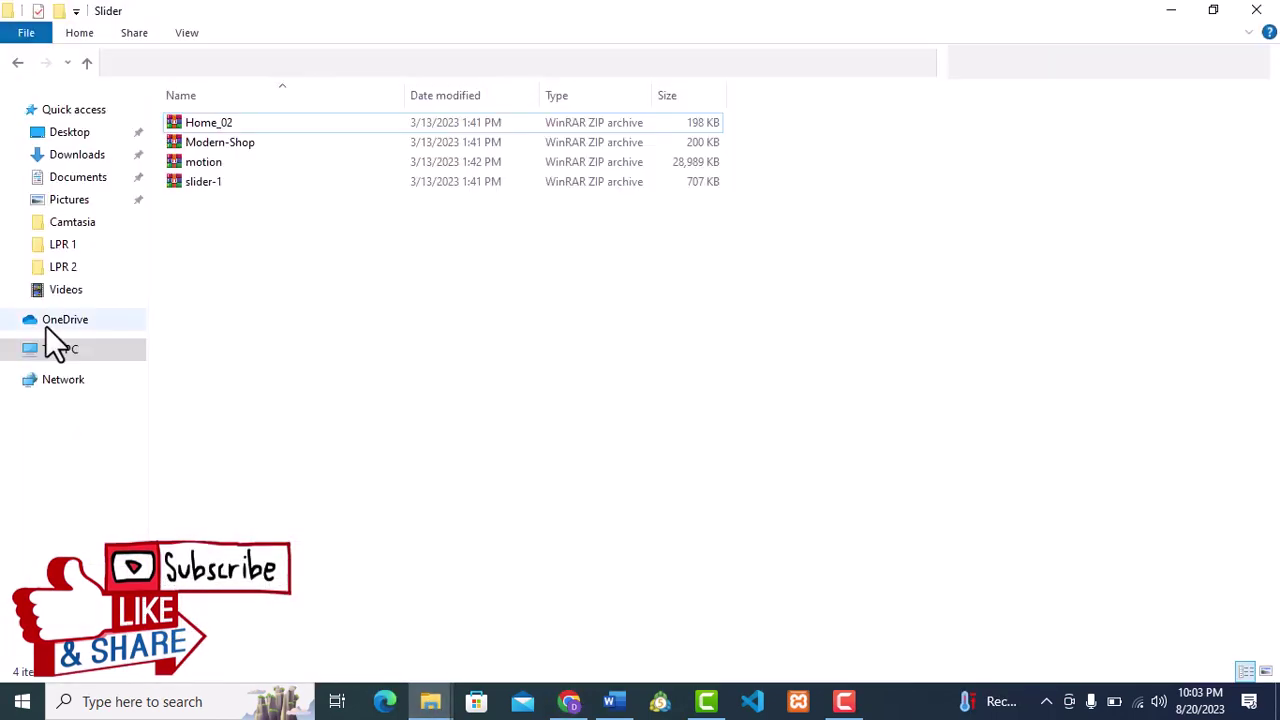
click(80, 158)
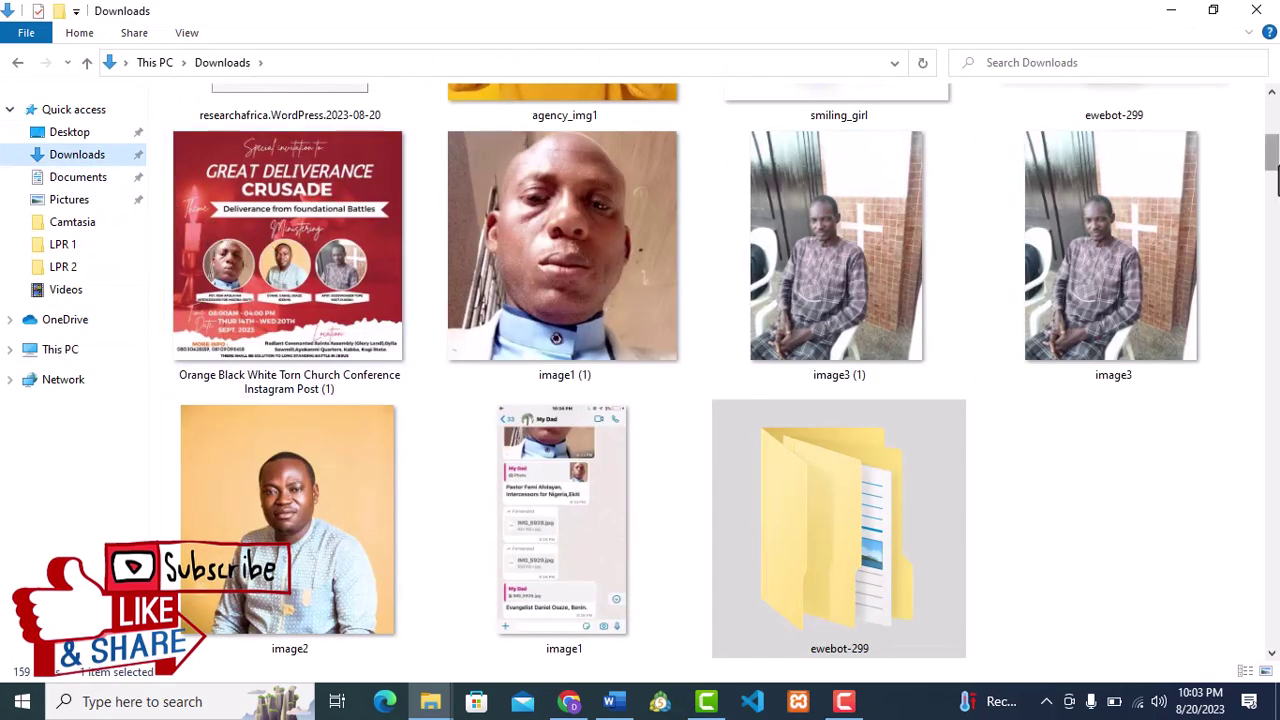
scroll(1080, 200, up, 5)
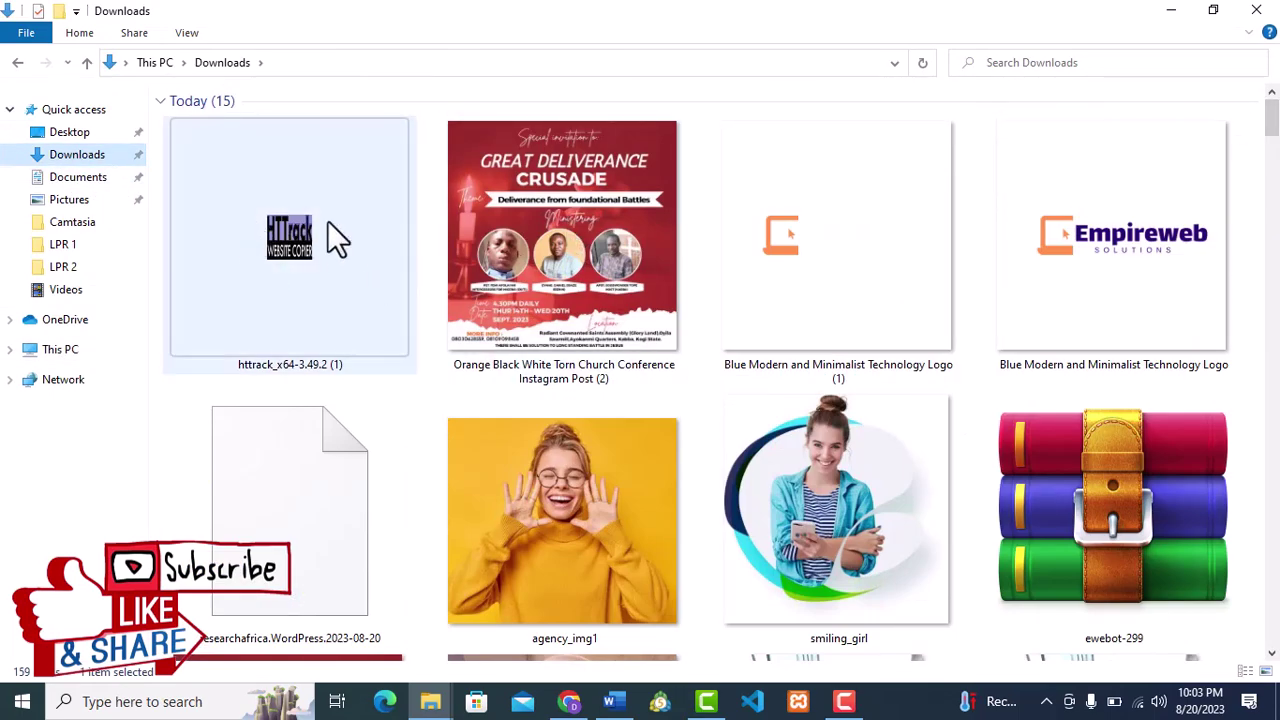
double_click(266, 261)
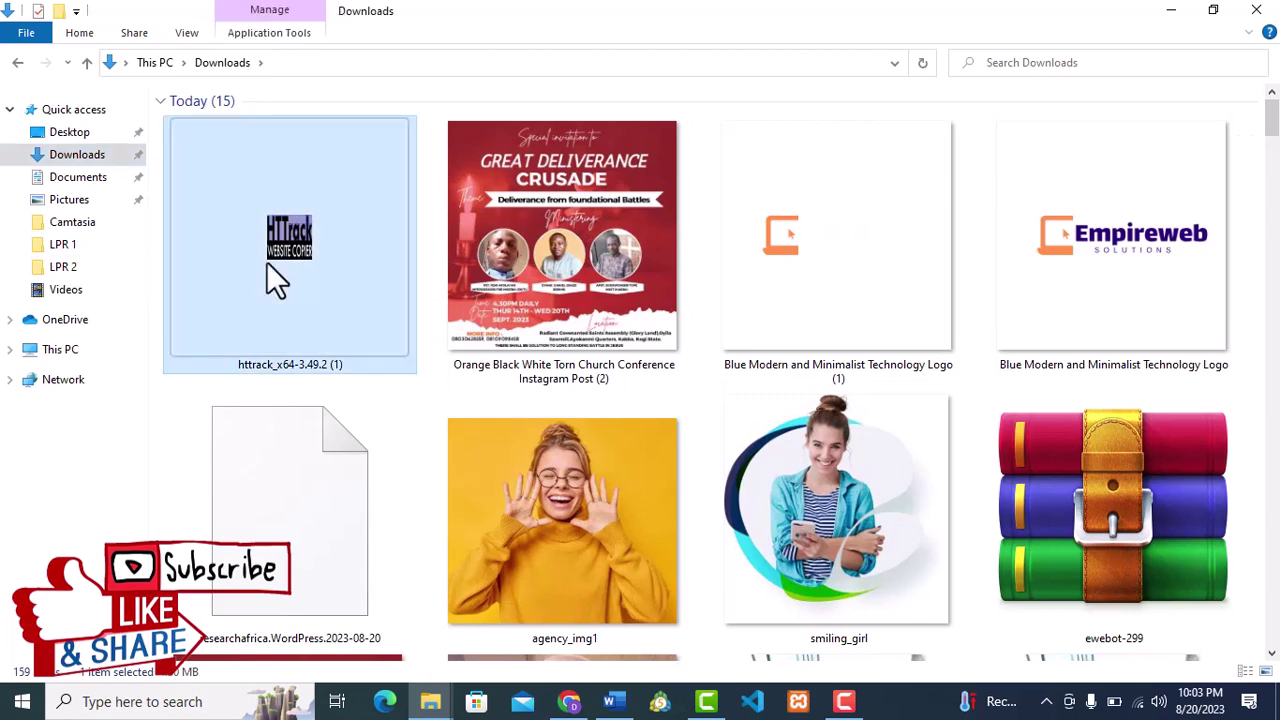
- Proceed past the setup welcome page and accept the WinHTTrack license agreement
click(747, 503)
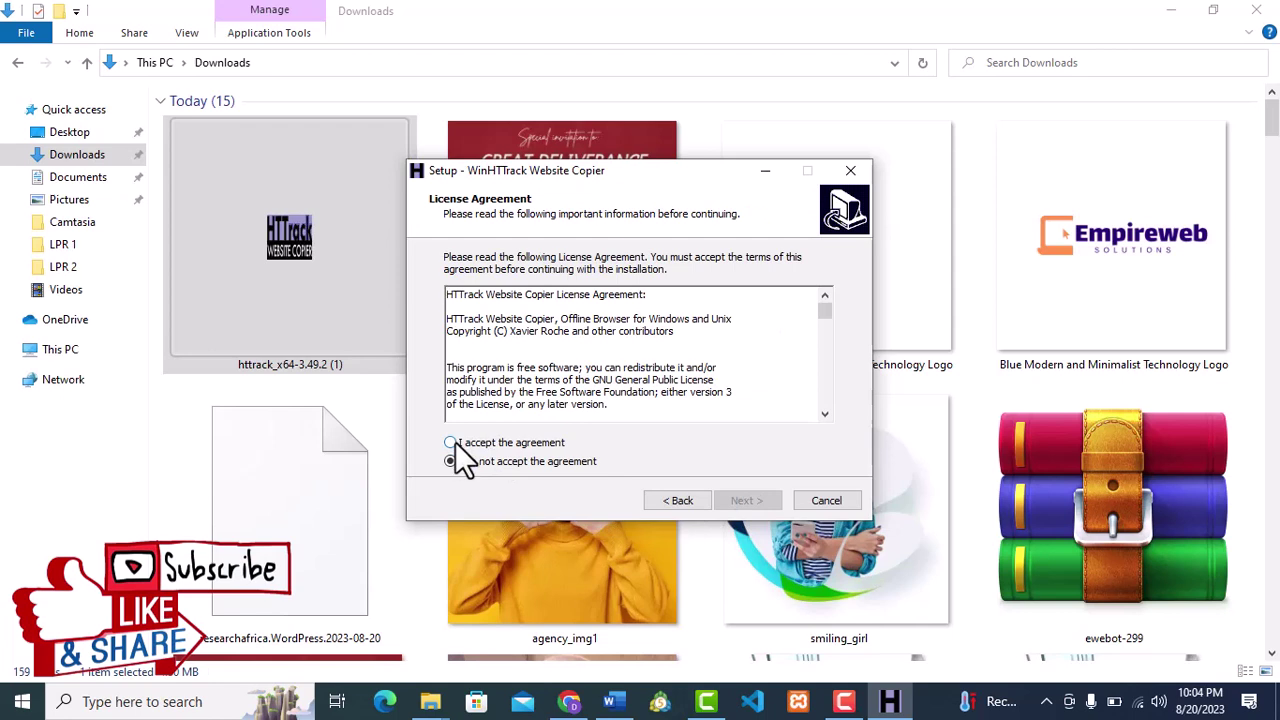
click(455, 443)
click(738, 502)
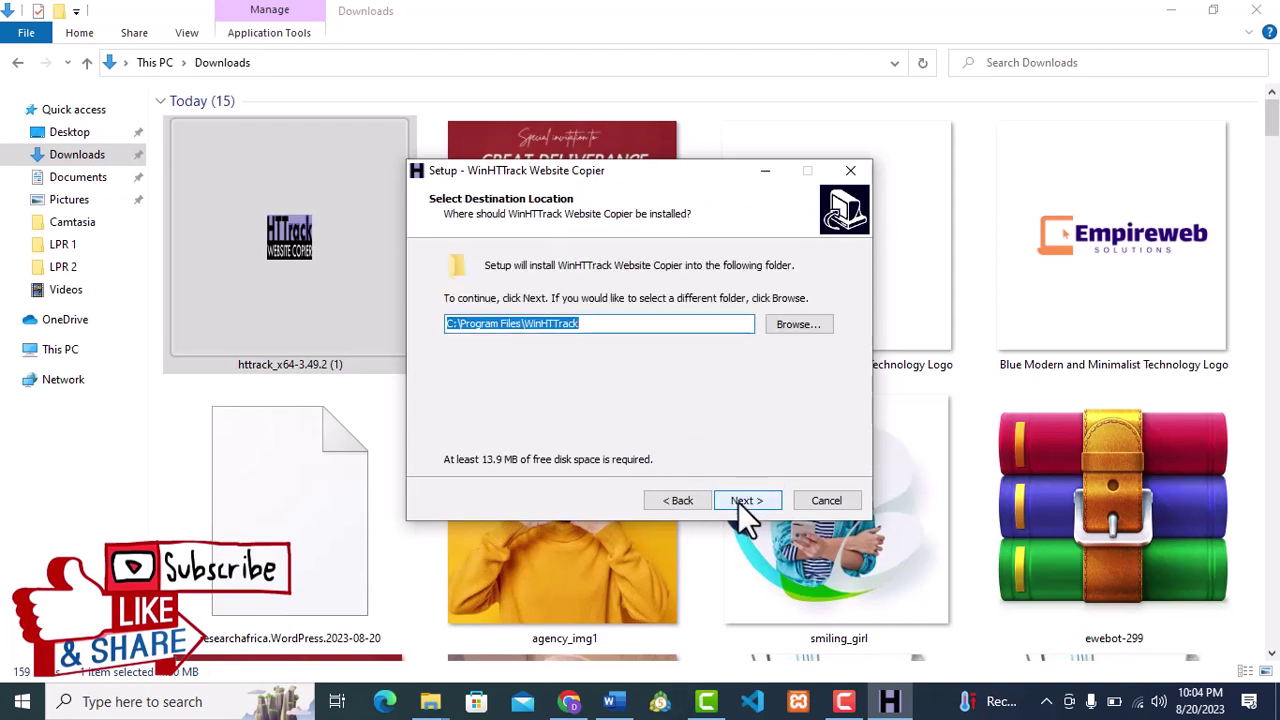
- Install WinHTTrack with the default destination folder, Start Menu folder and additional tasks
click(738, 502)
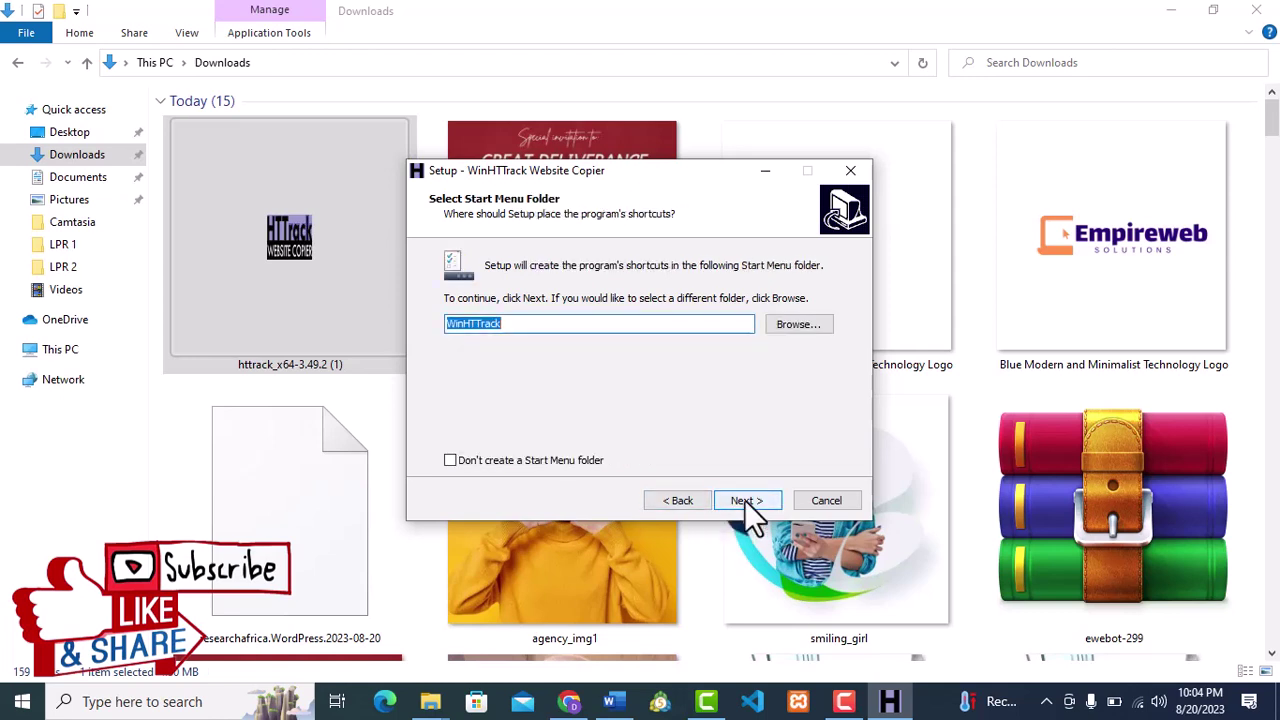
click(744, 500)
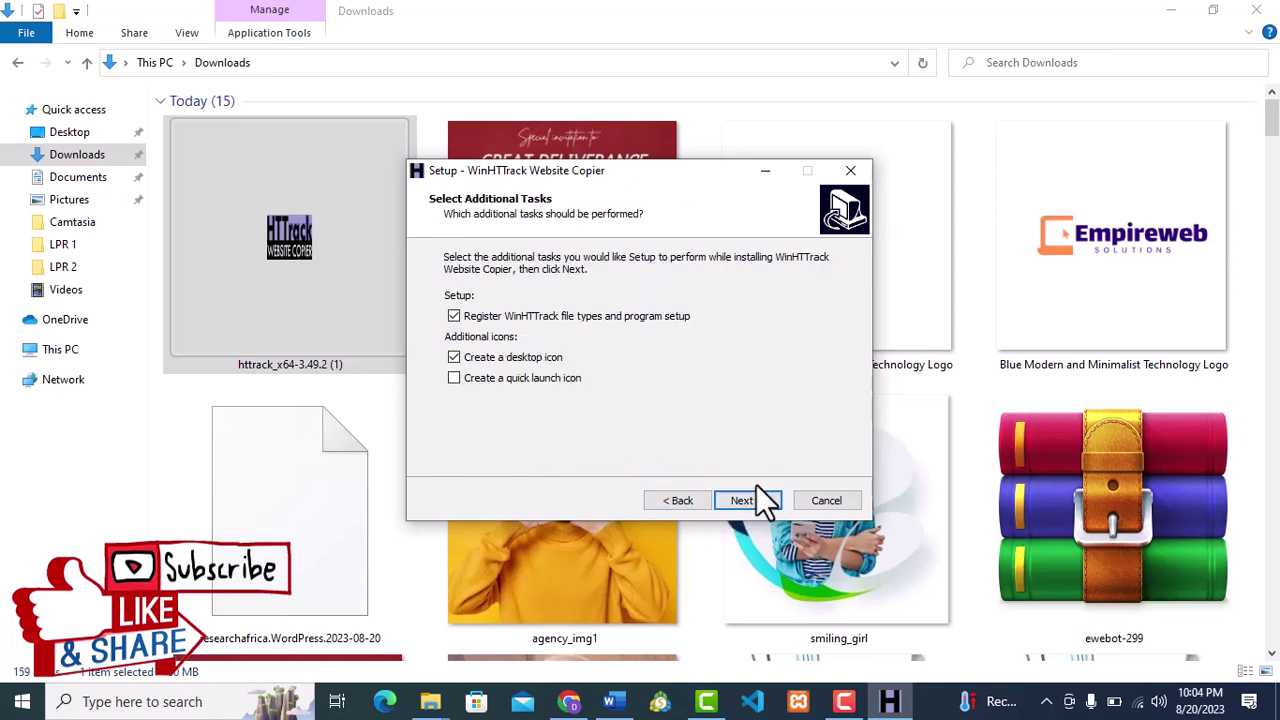
click(762, 510)
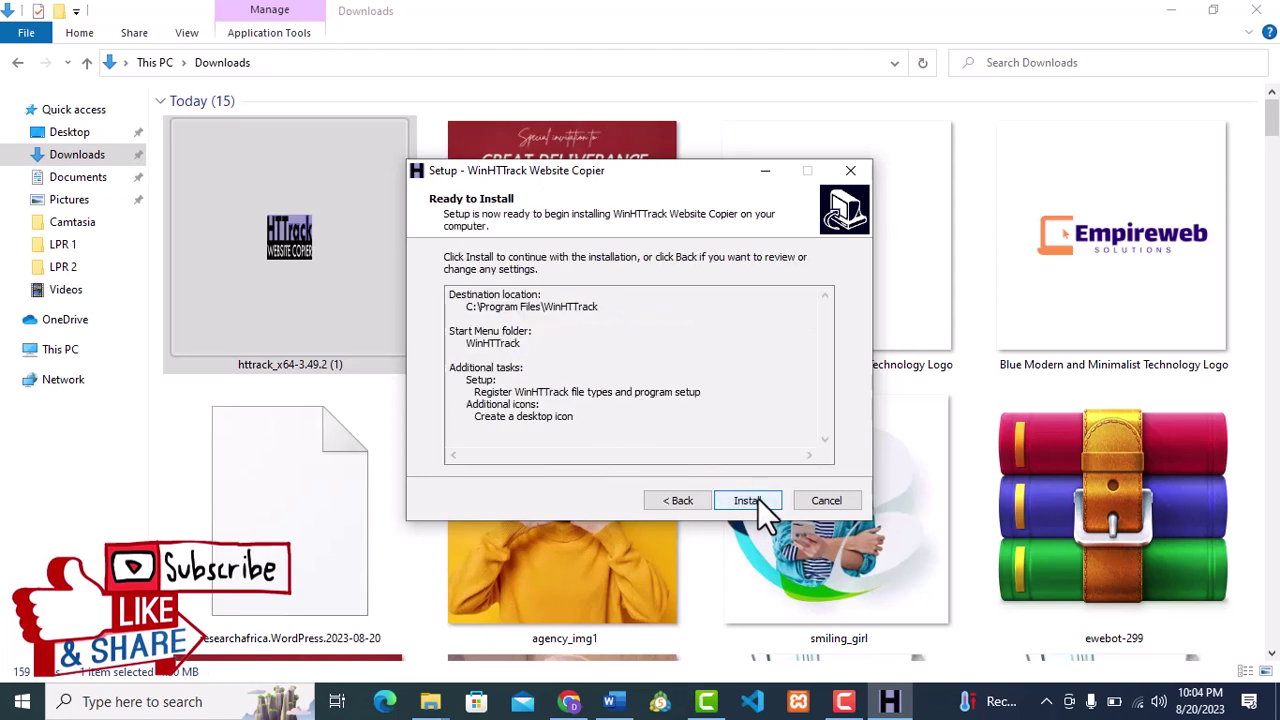
click(758, 499)
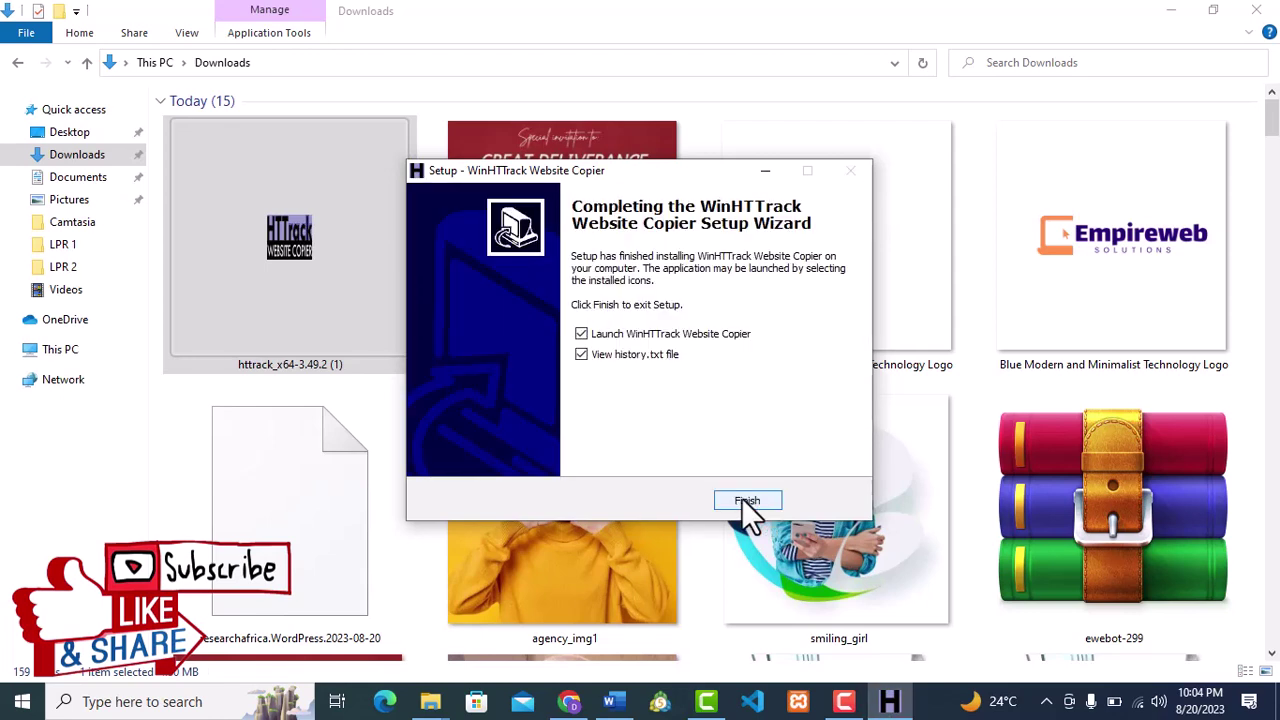
- Finish setup with WinHTTrack launching, and accept English as the language preference
click(747, 501)
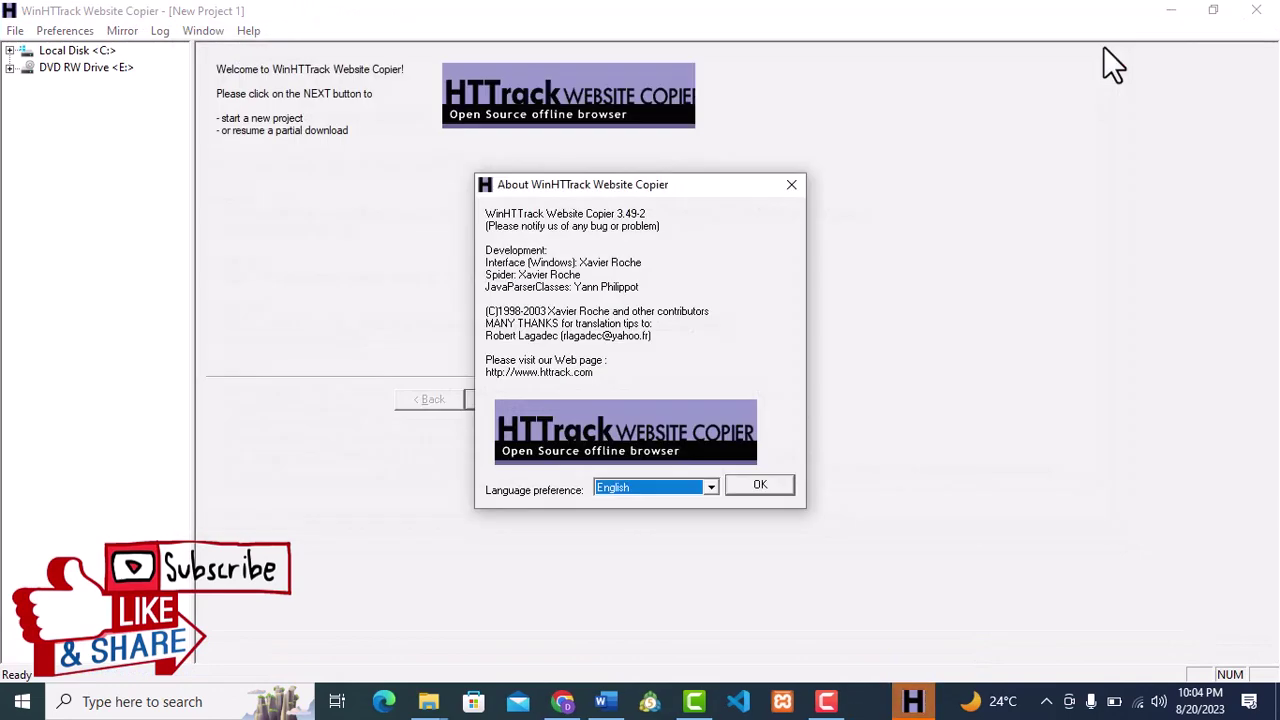
click(1107, 48)
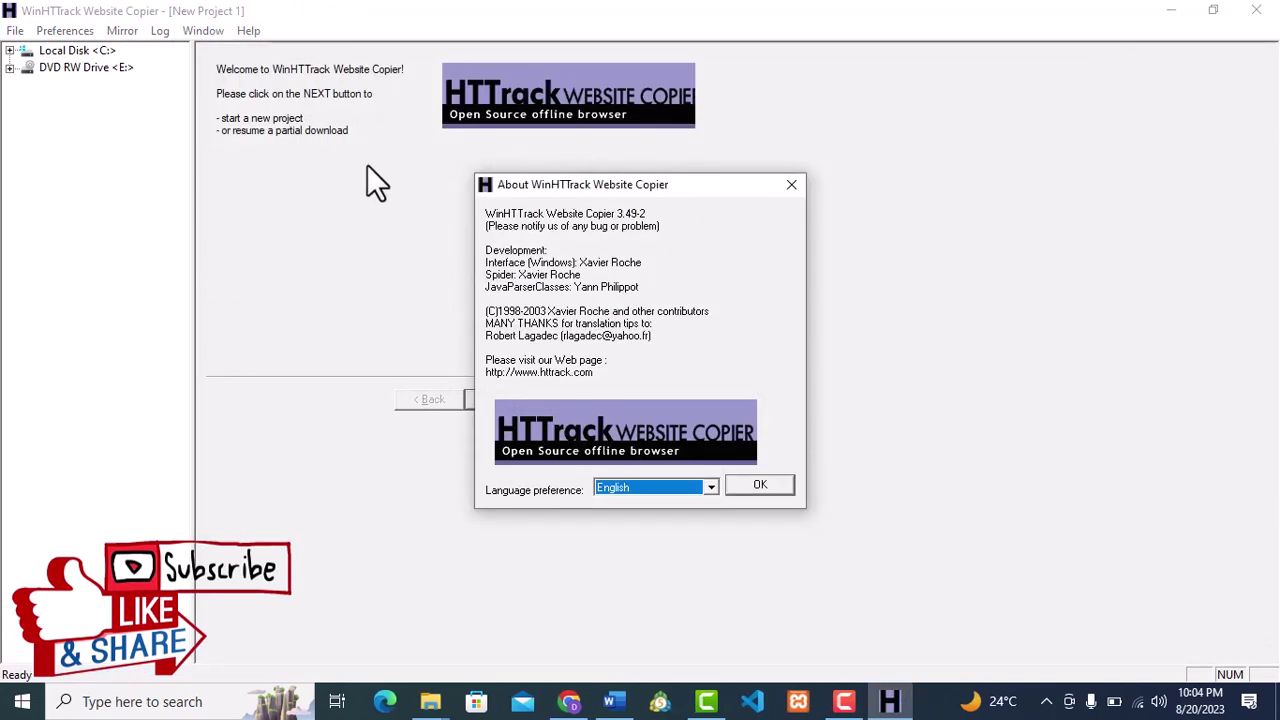
click(752, 490)
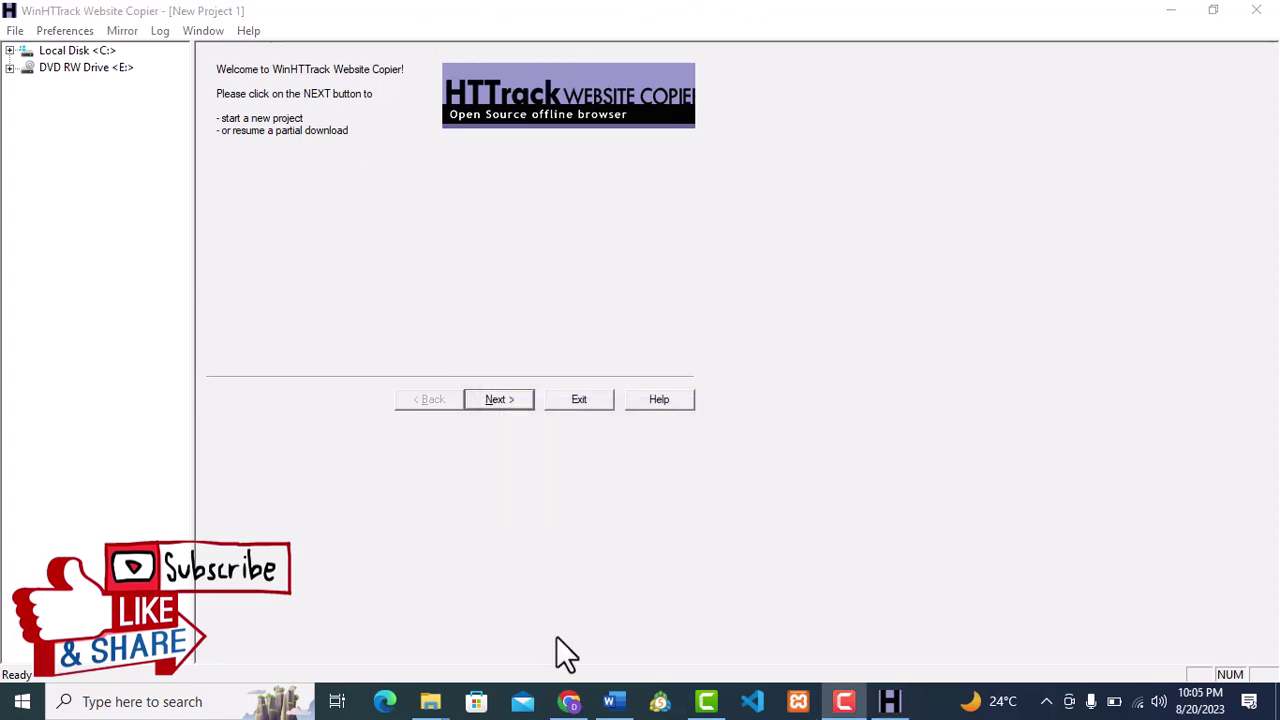
- Switch to Chrome and open test.kraitor.com in a new tab
click(569, 701)
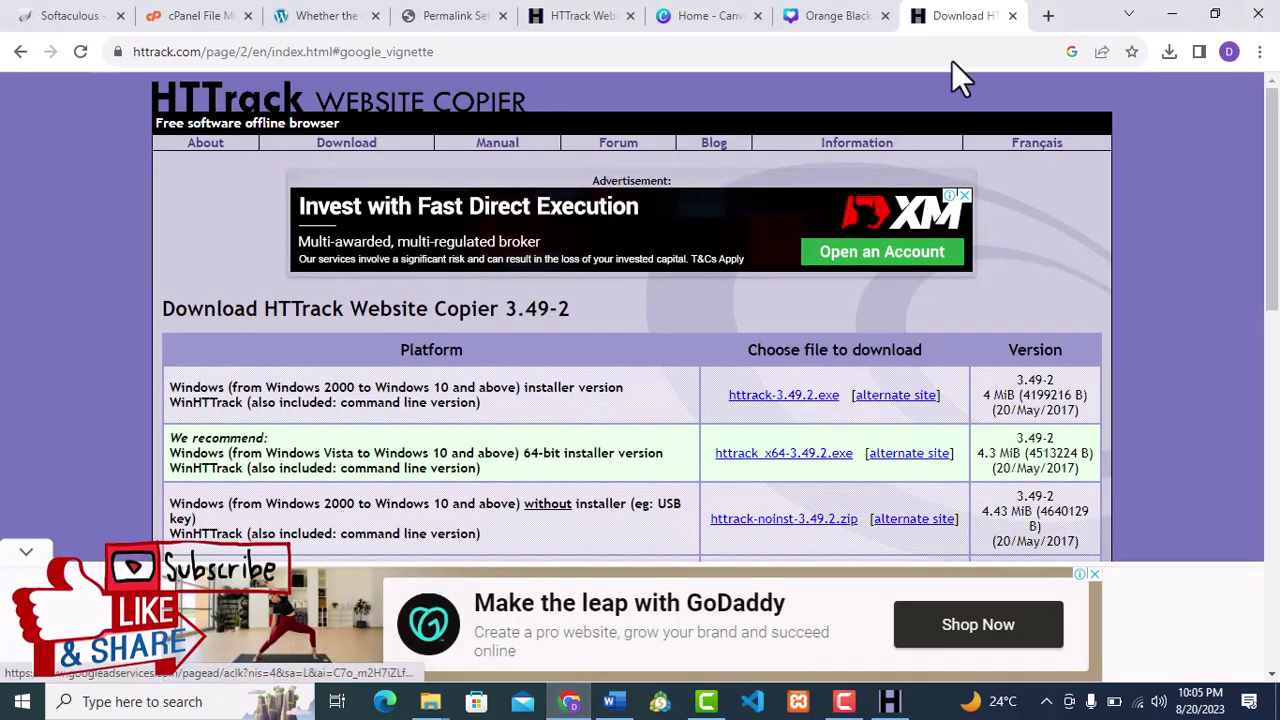
click(1048, 17)
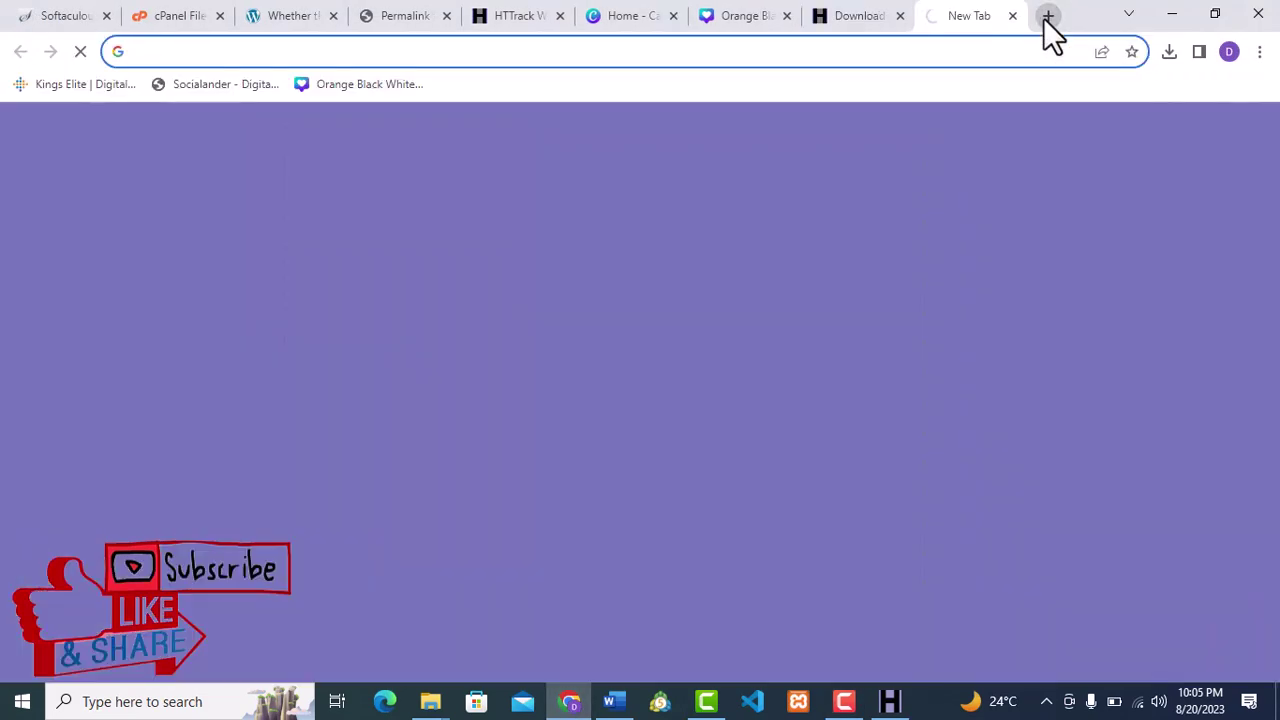
text(test)
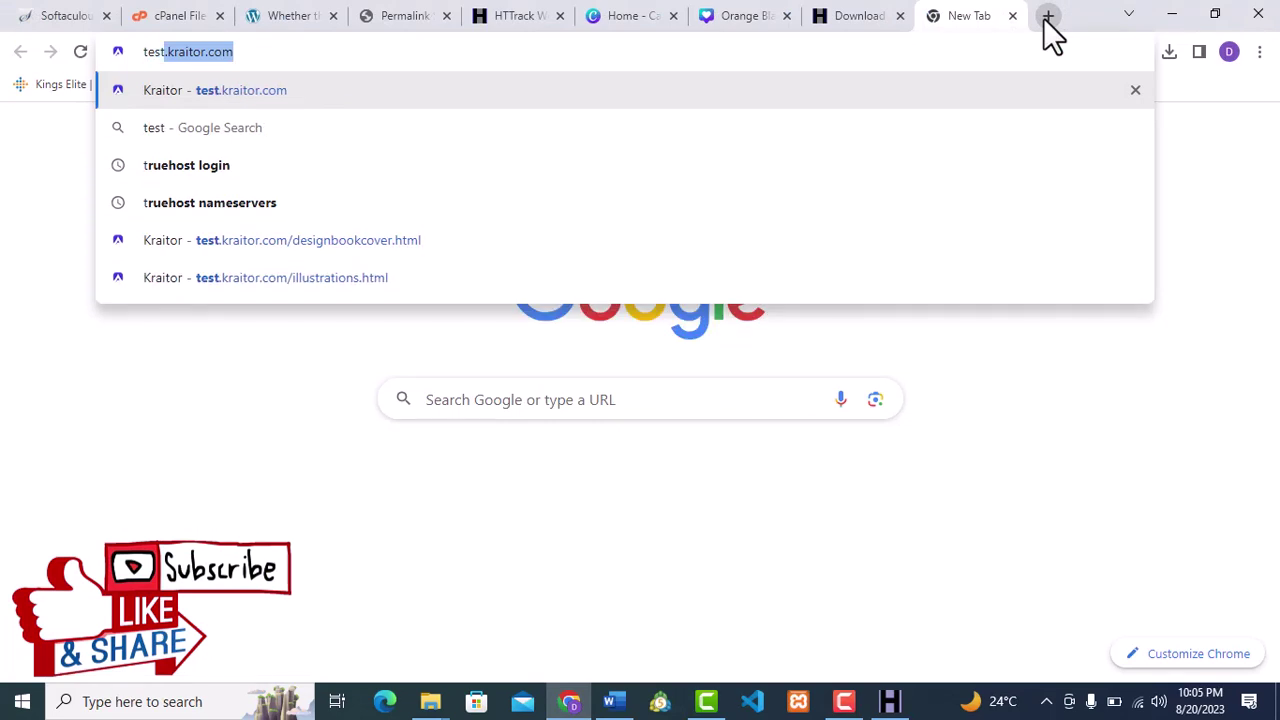
key(Return)
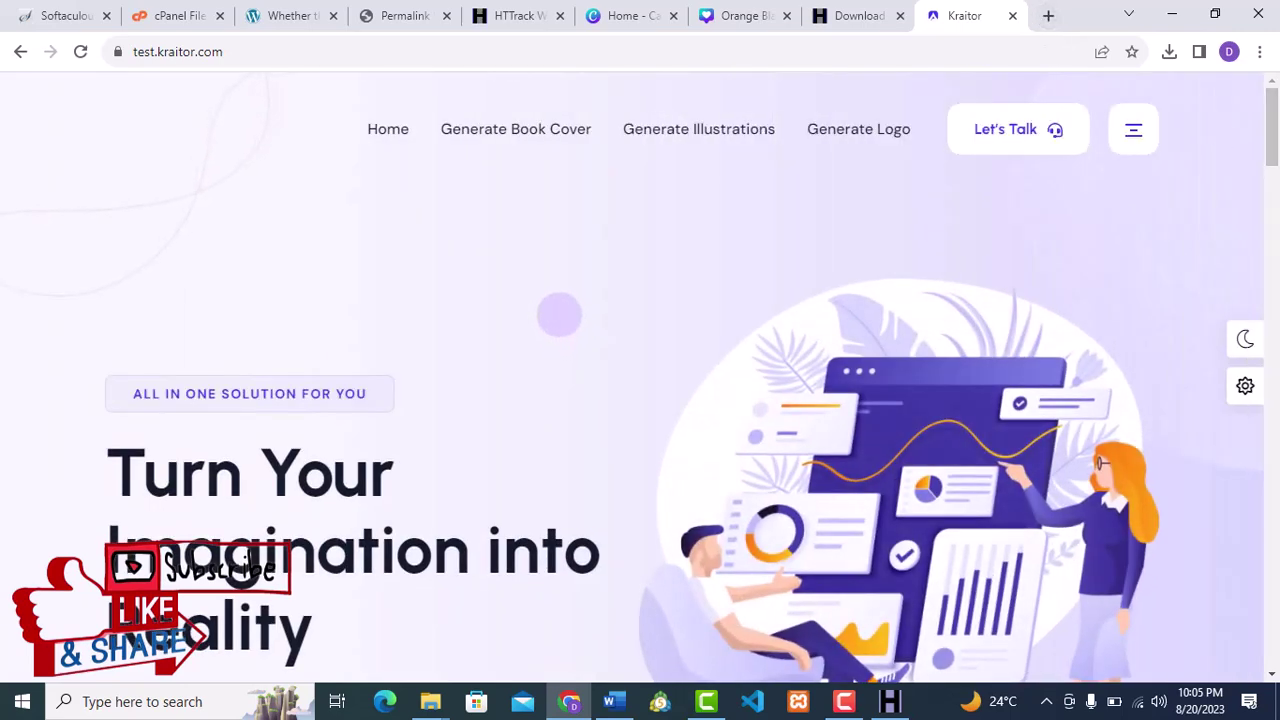
- Skim through the Kraitor home page and select the site's full web address
drag(1272, 127, 1274, 505)
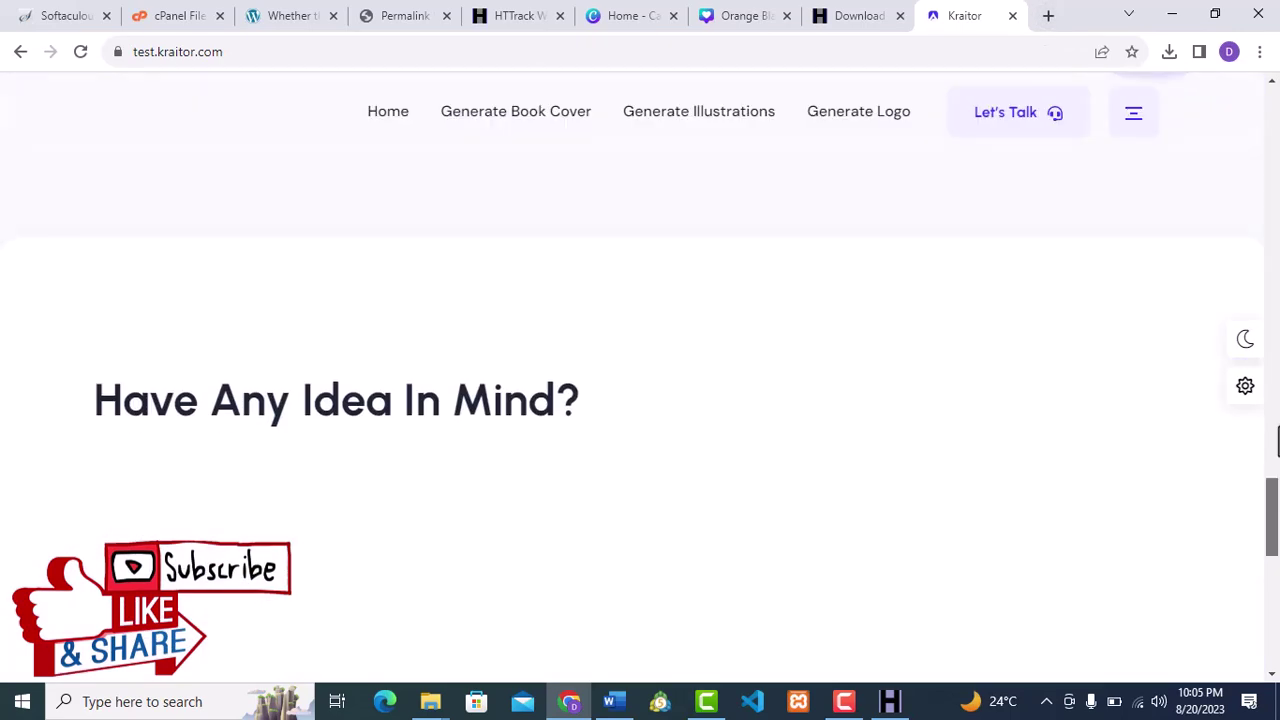
scroll(1276, 505, up, 3)
drag(1276, 513, 1276, 205)
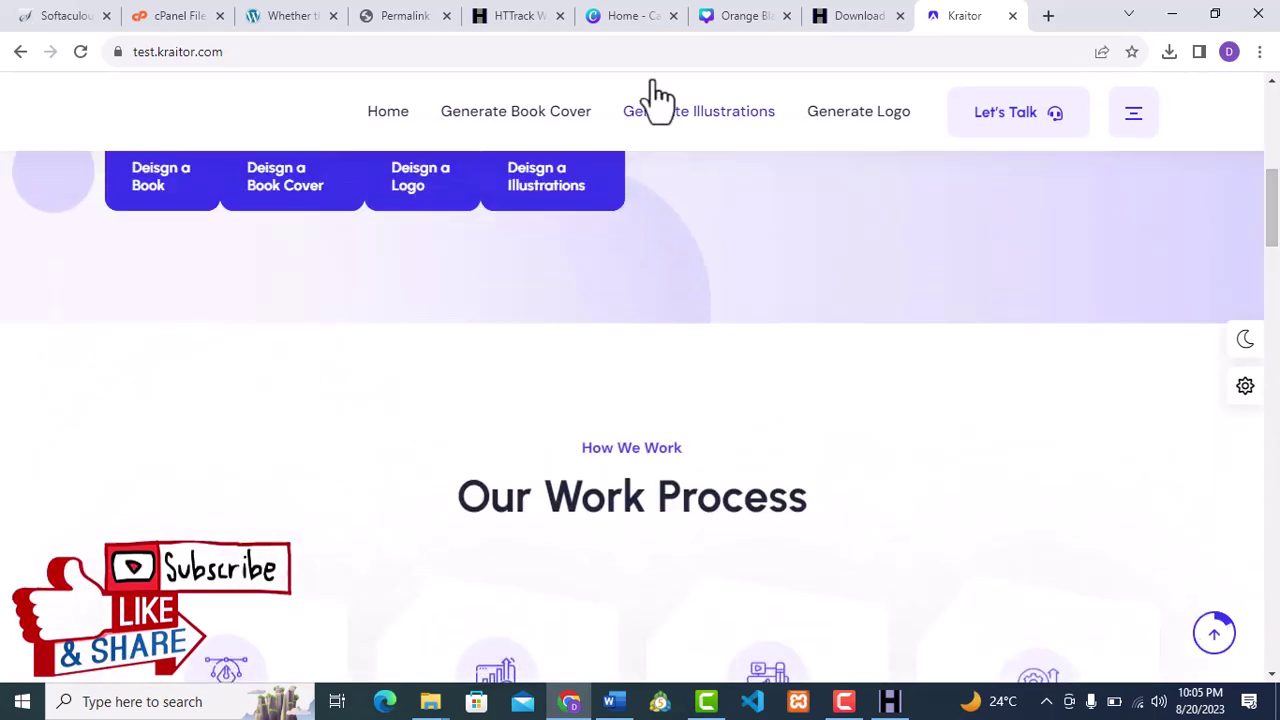
click(529, 51)
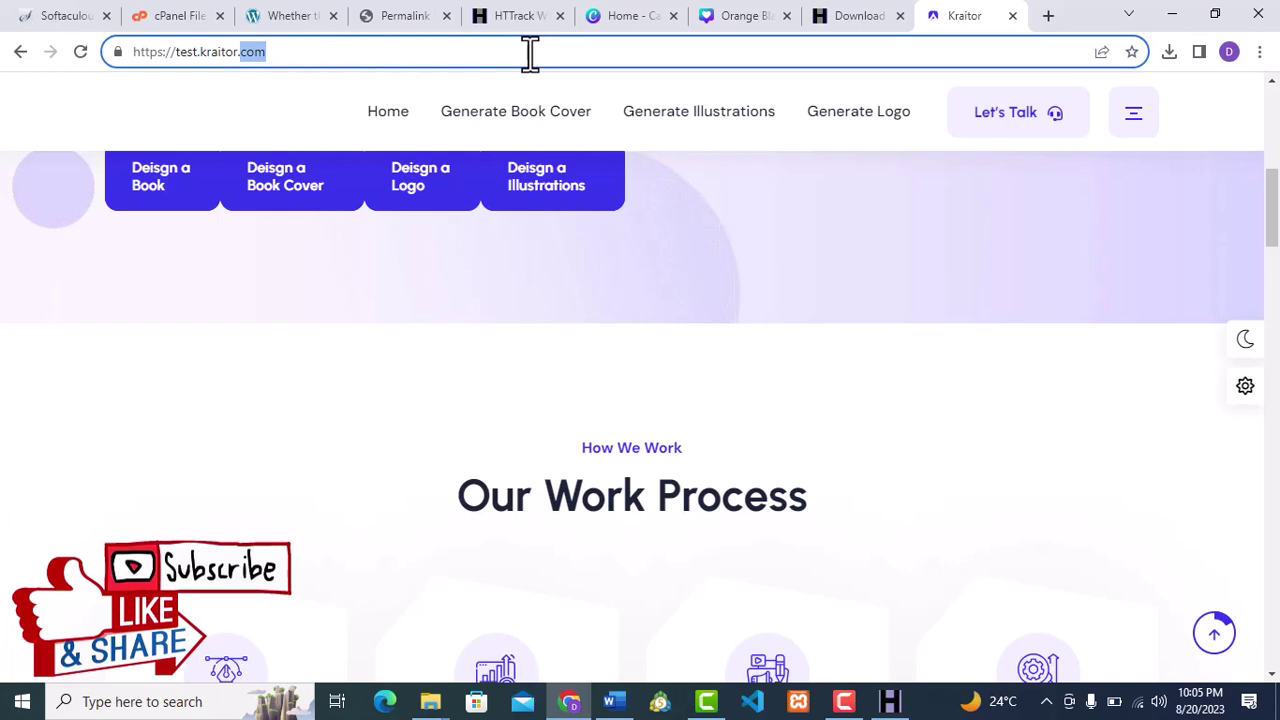
key(ctrl+a)
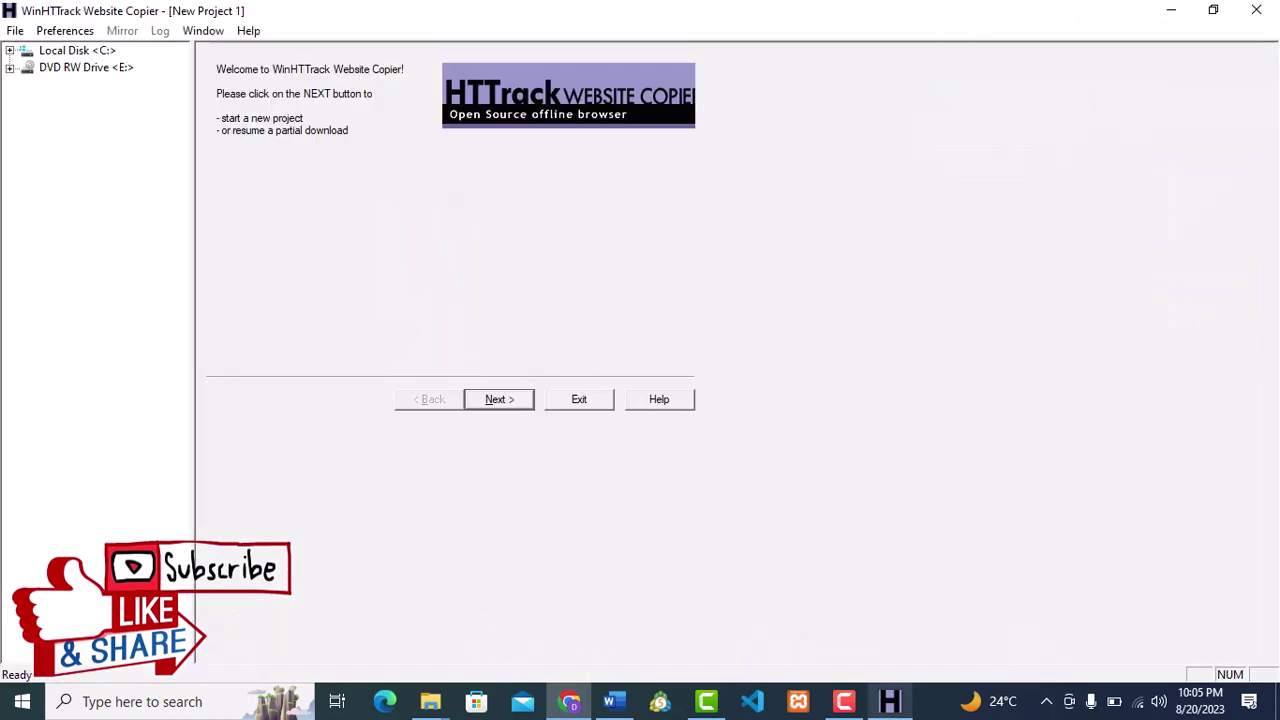
- Switch to WinHTTrack and start a new project named "clone website", leaving the project category blank
click(889, 701)
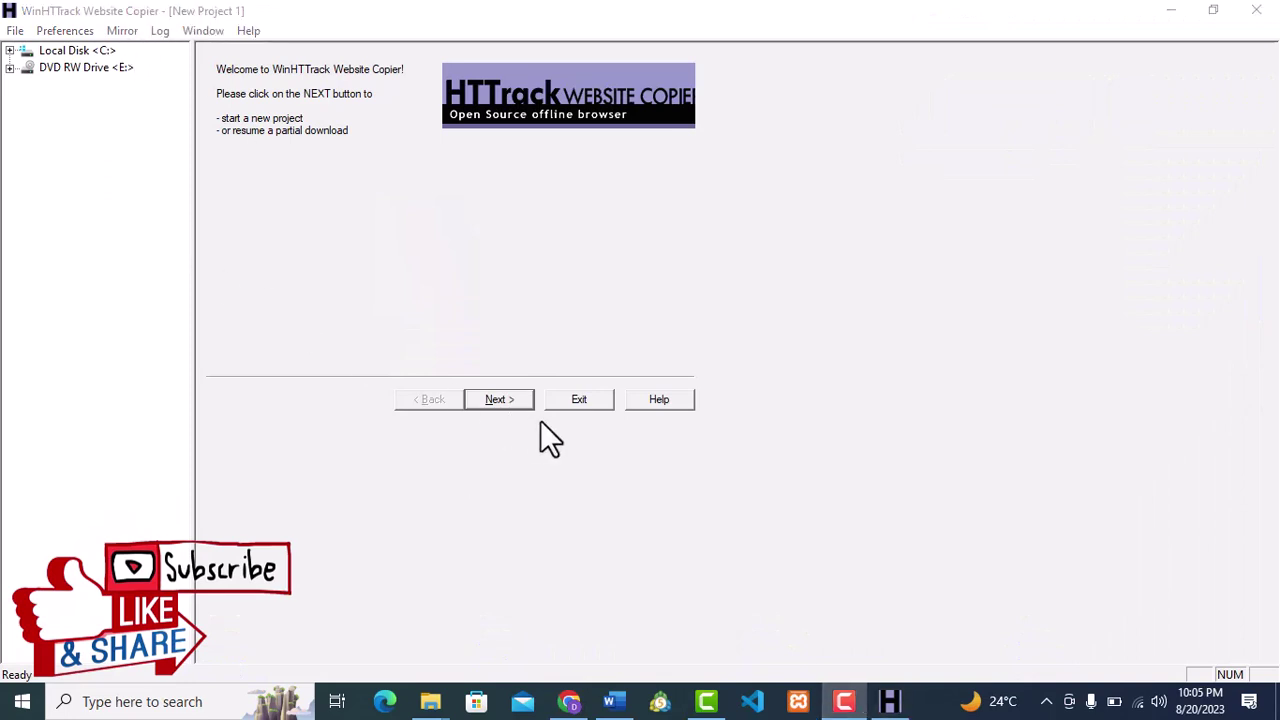
click(492, 400)
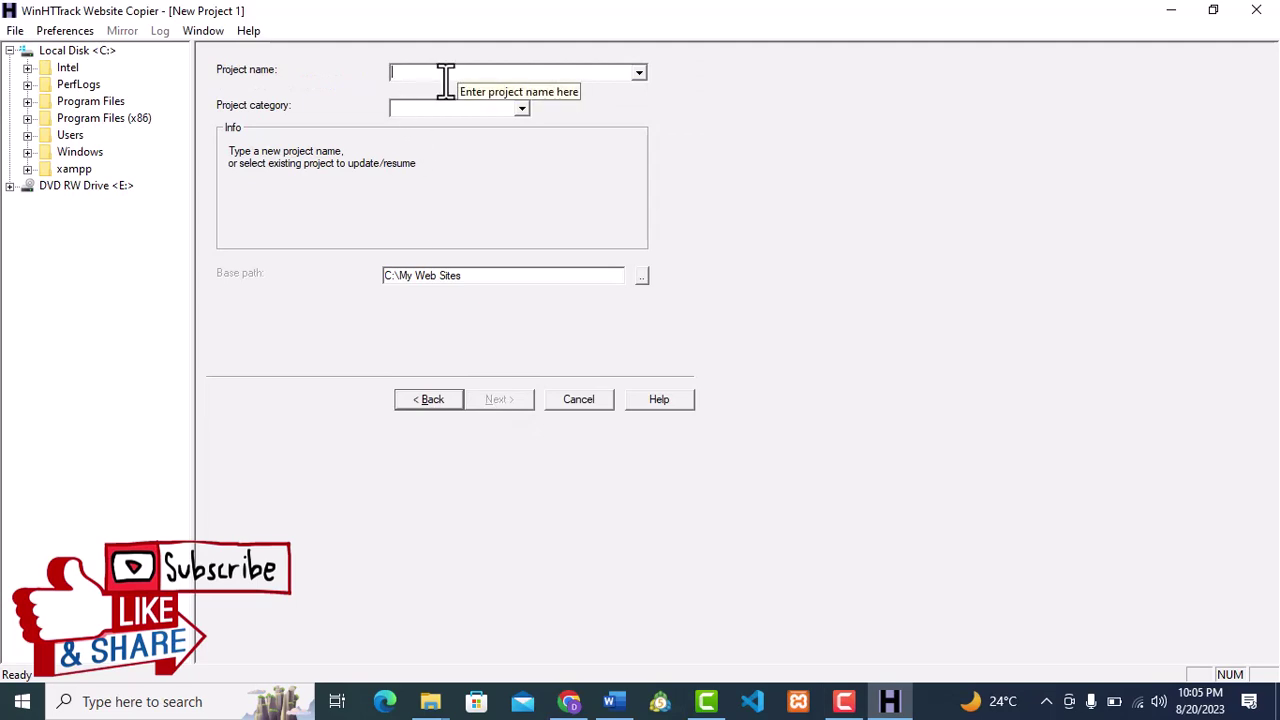
text(c)
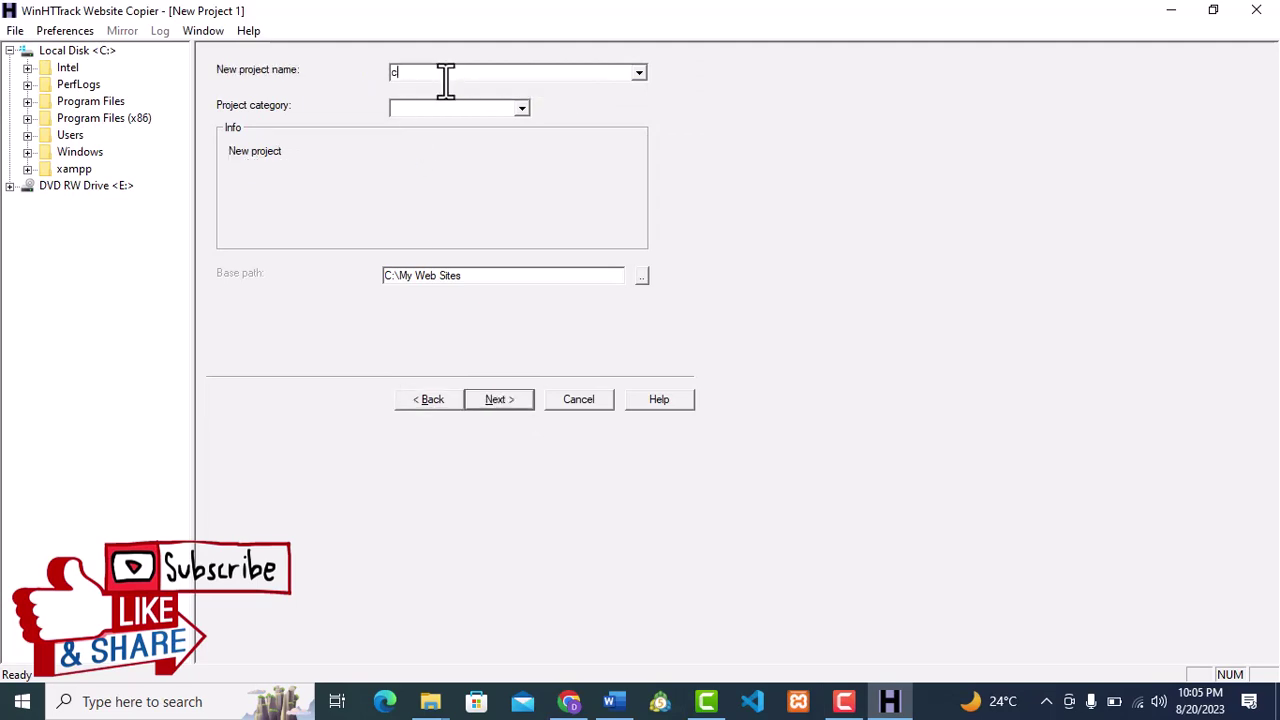
text(lone website)
click(519, 111)
click(519, 111)
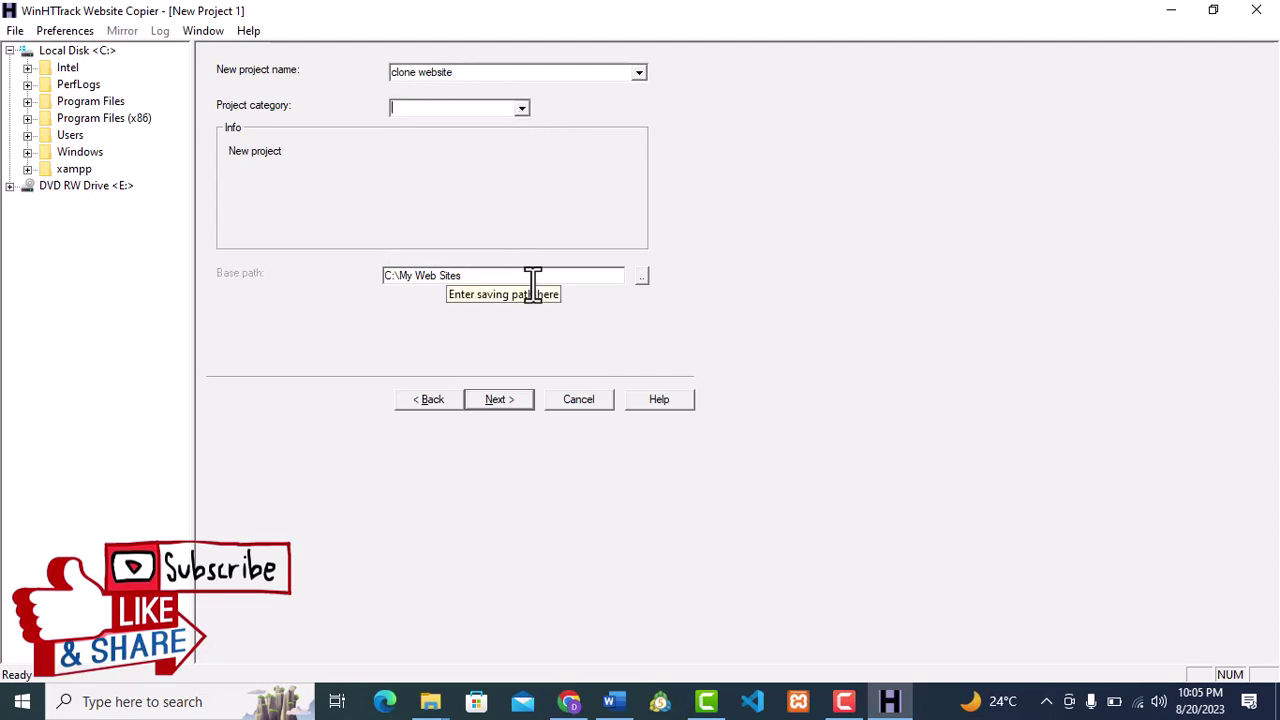
- Set the project's base path to the Downloads folder and proceed to the mirroring mode settings
click(642, 279)
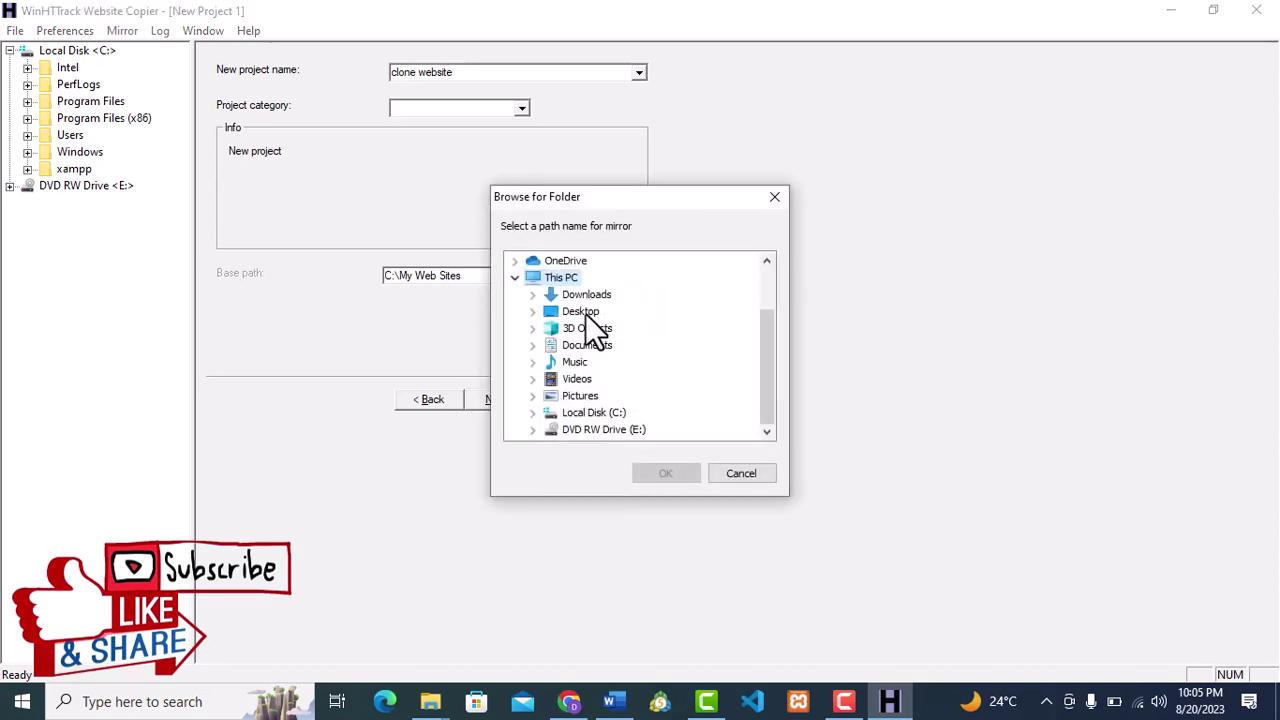
click(587, 295)
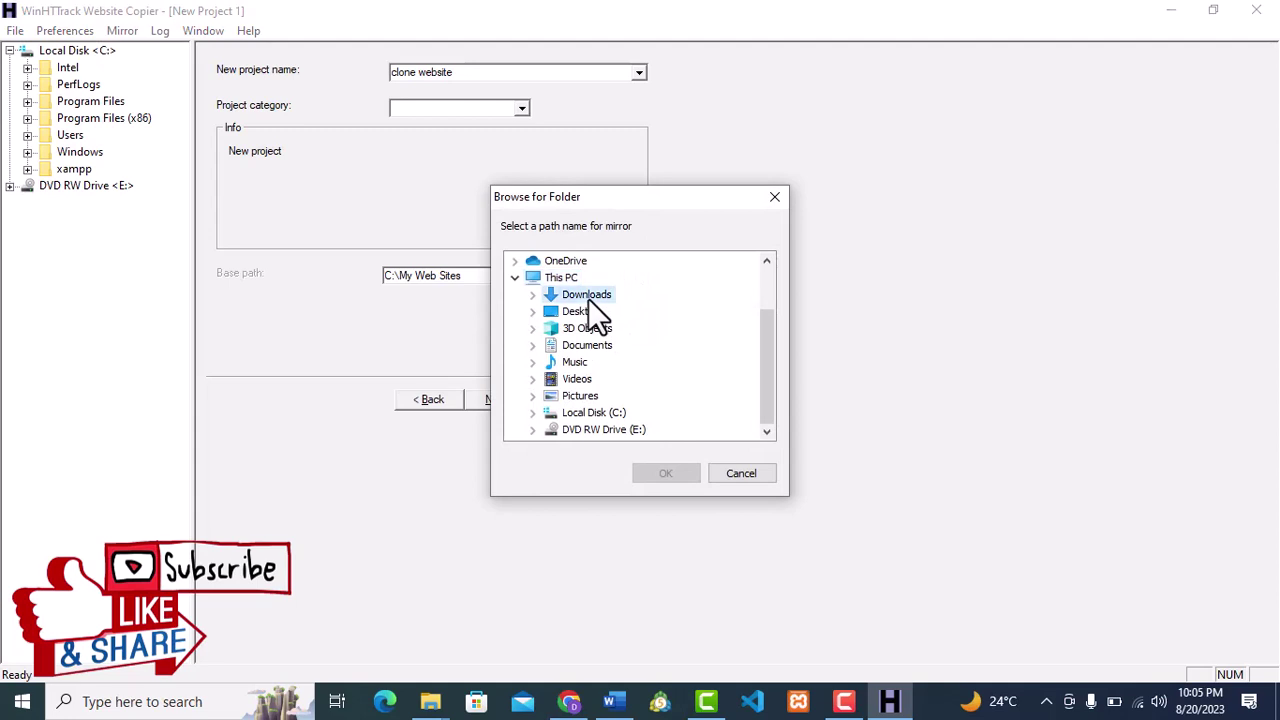
click(668, 472)
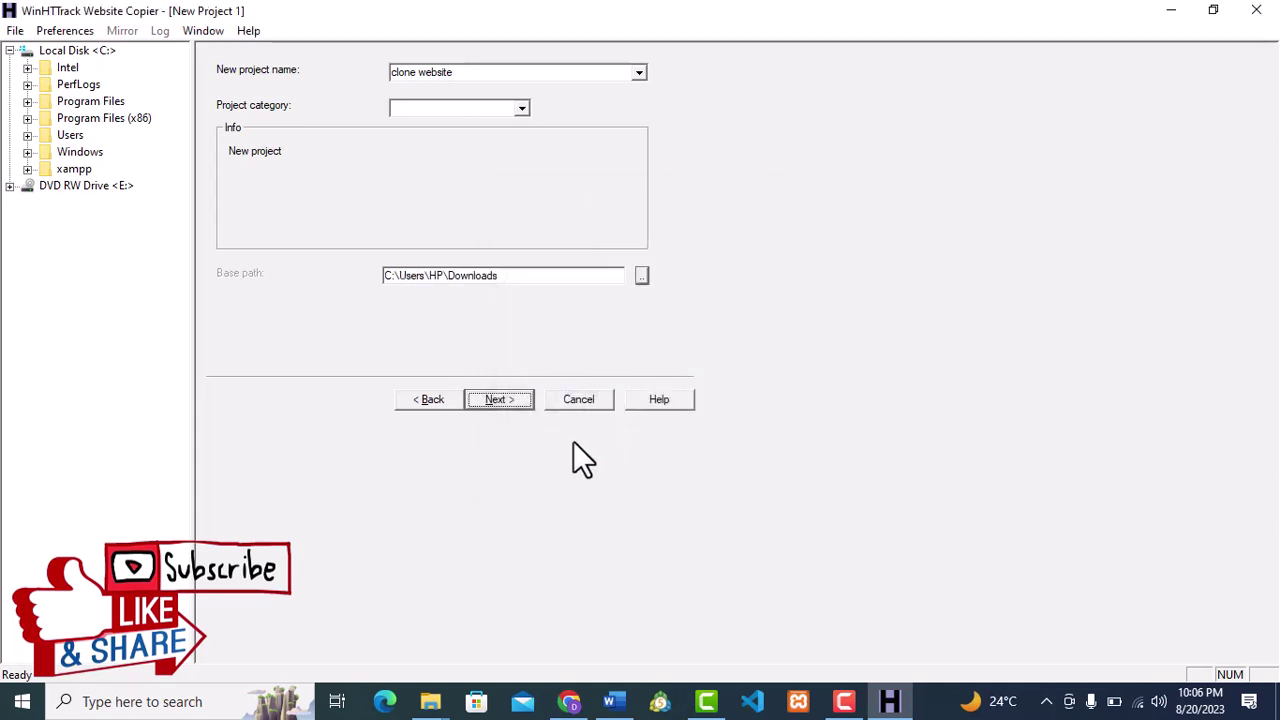
click(488, 405)
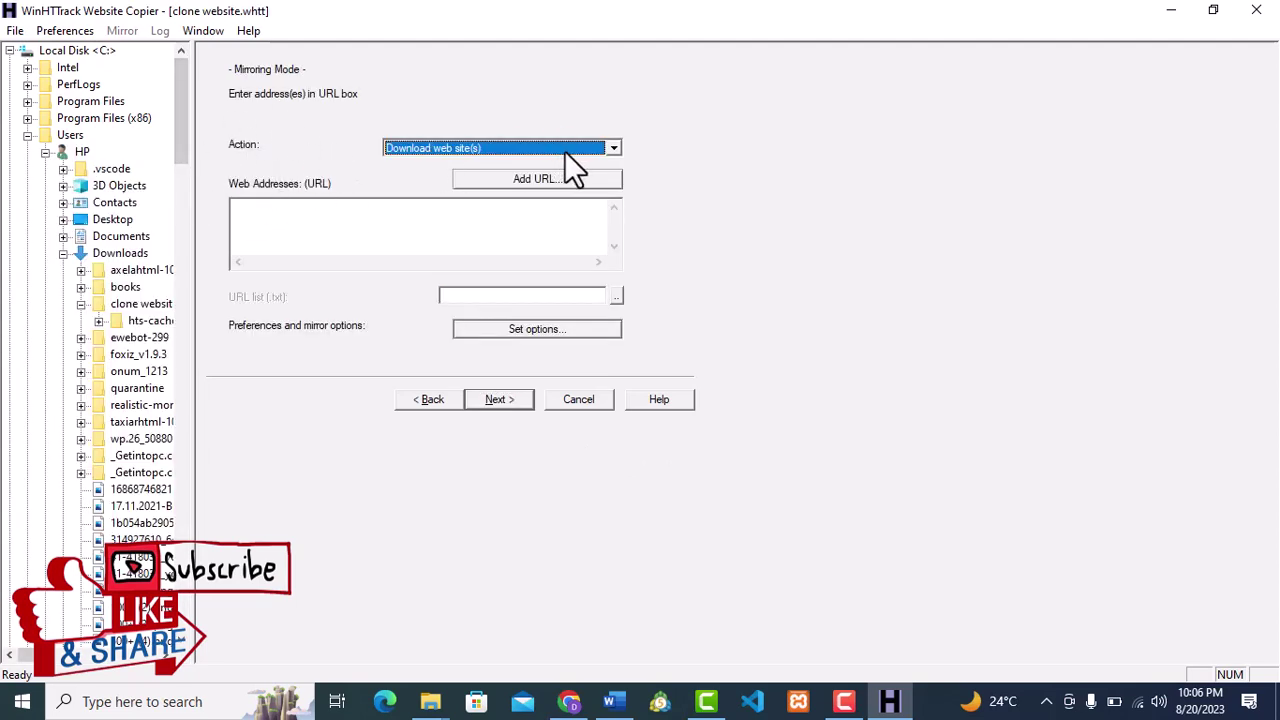
click(610, 150)
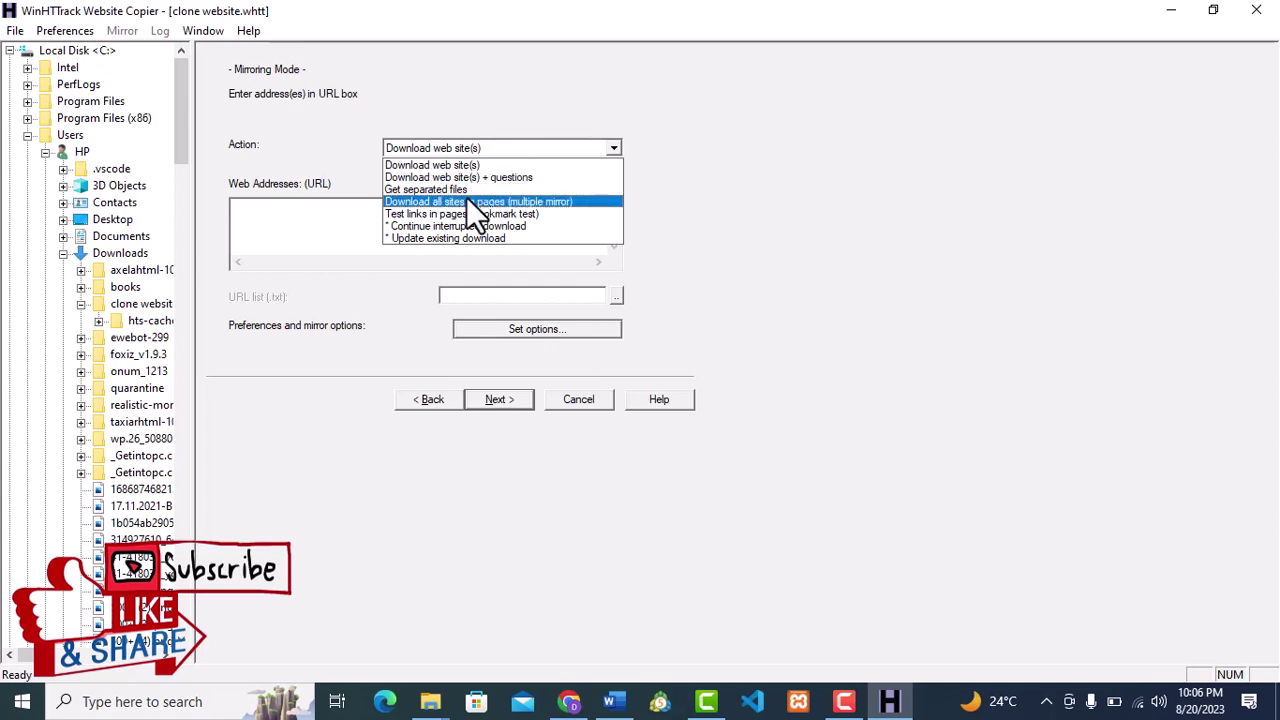
click(536, 200)
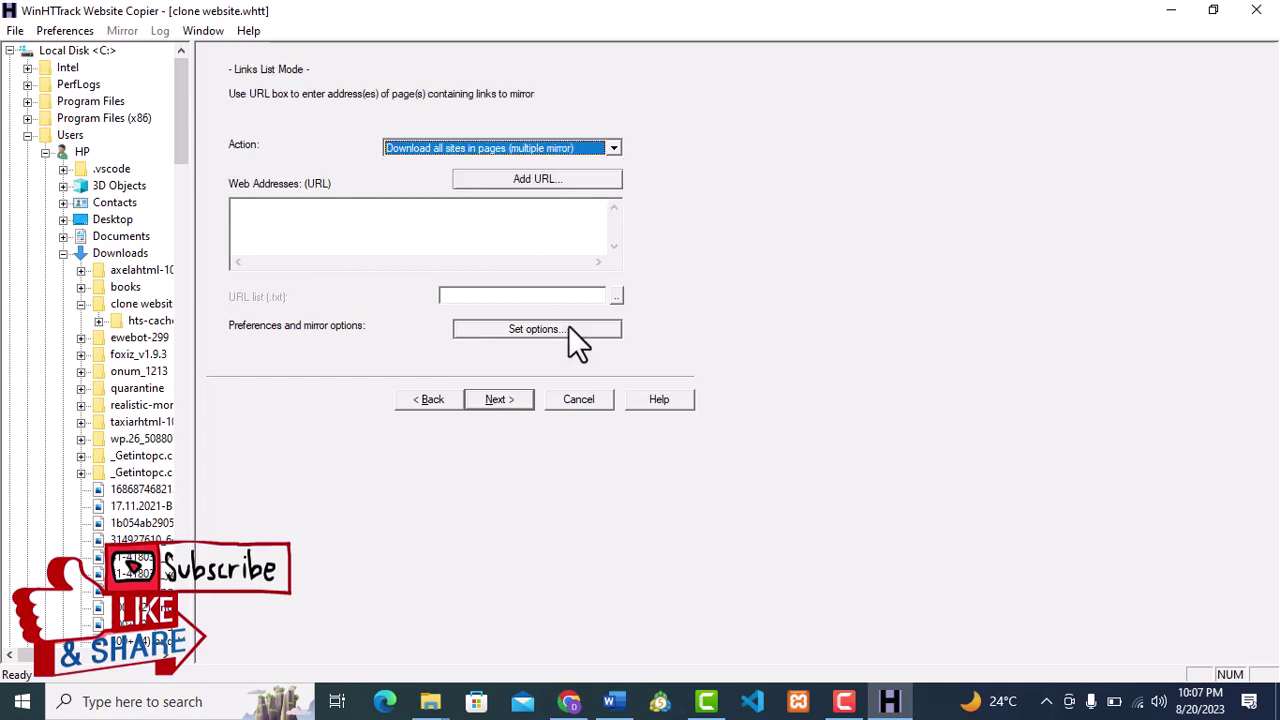
click(538, 183)
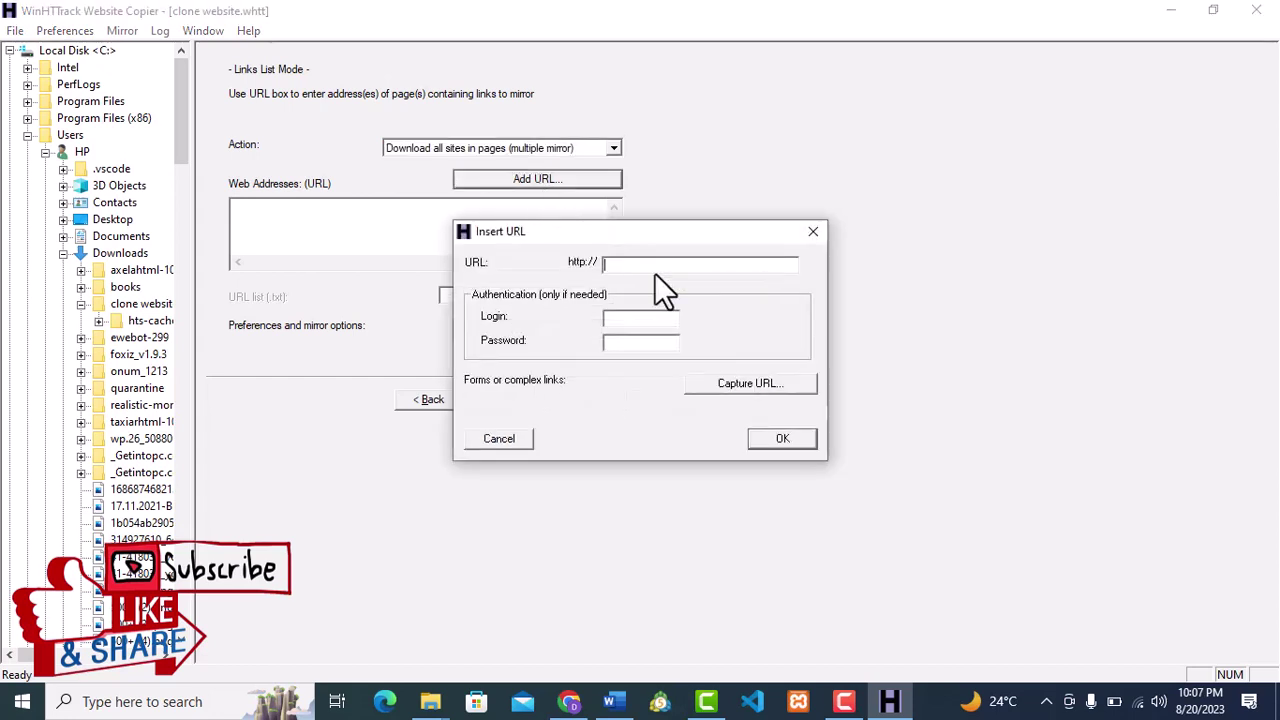
text(https://test.kraitor.com/)
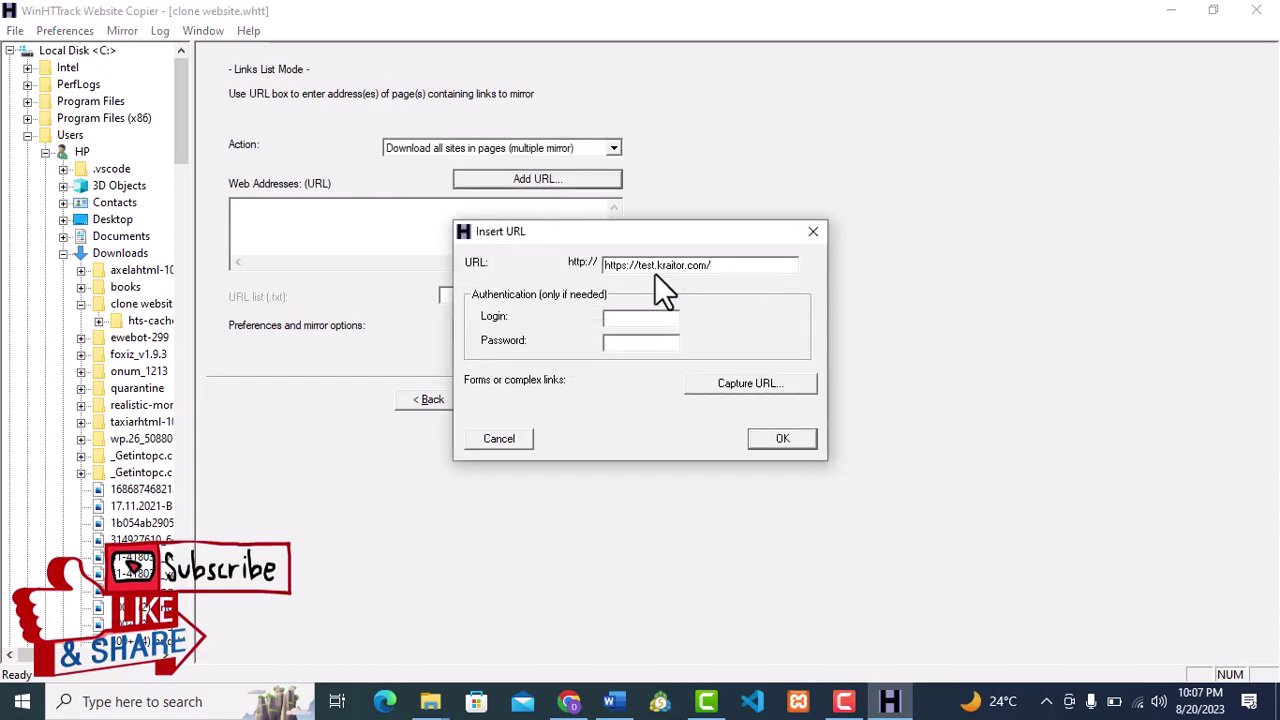
click(779, 438)
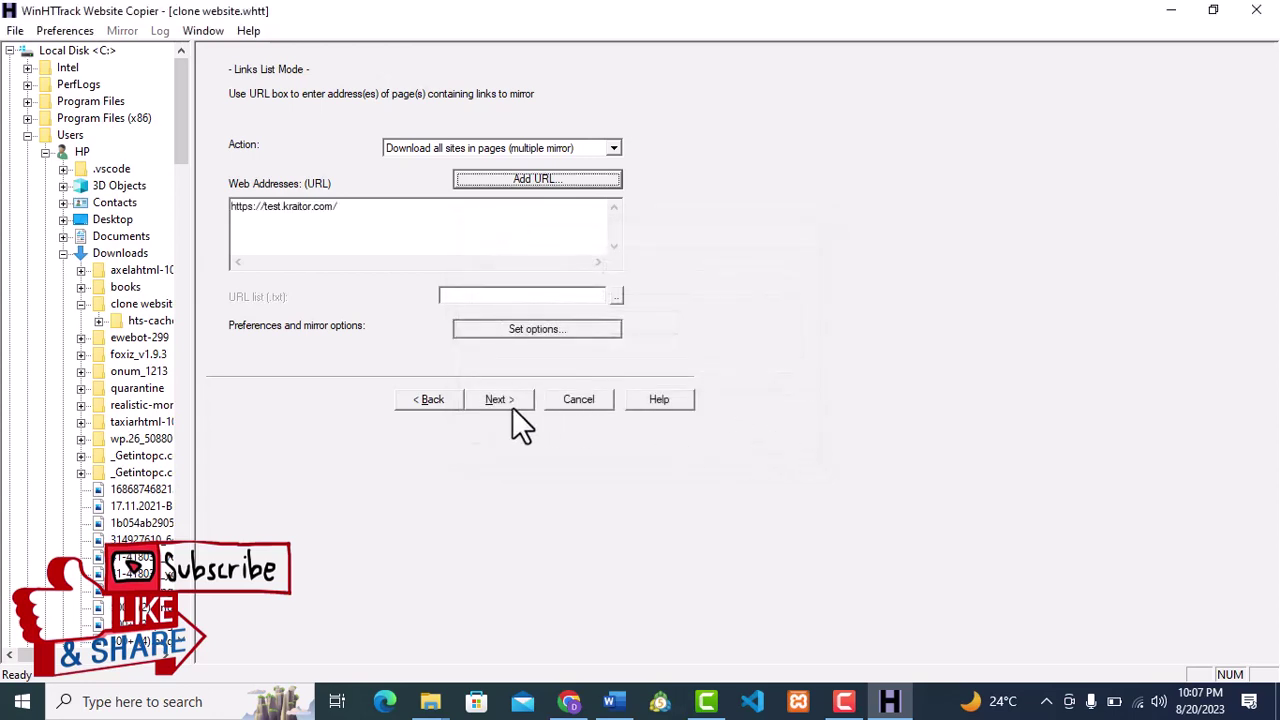
- Launch the mirroring with the default connection settings and finish the wizard once the download is complete
click(512, 408)
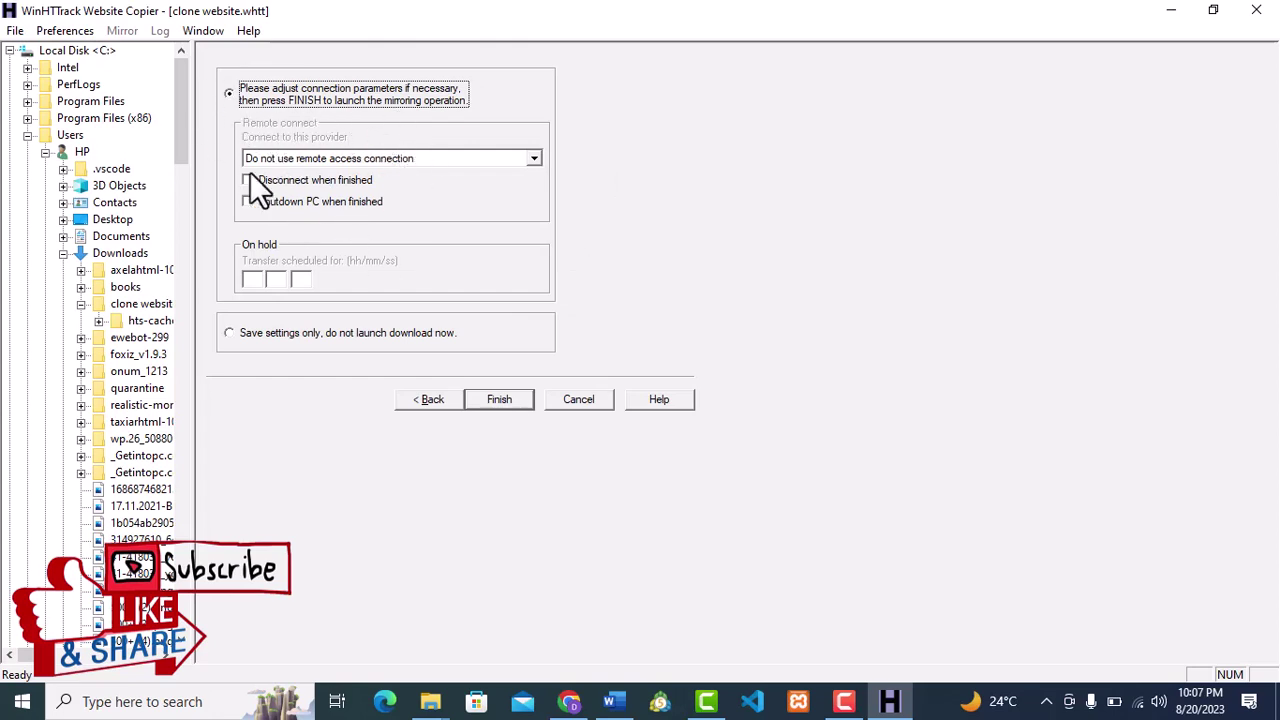
click(499, 399)
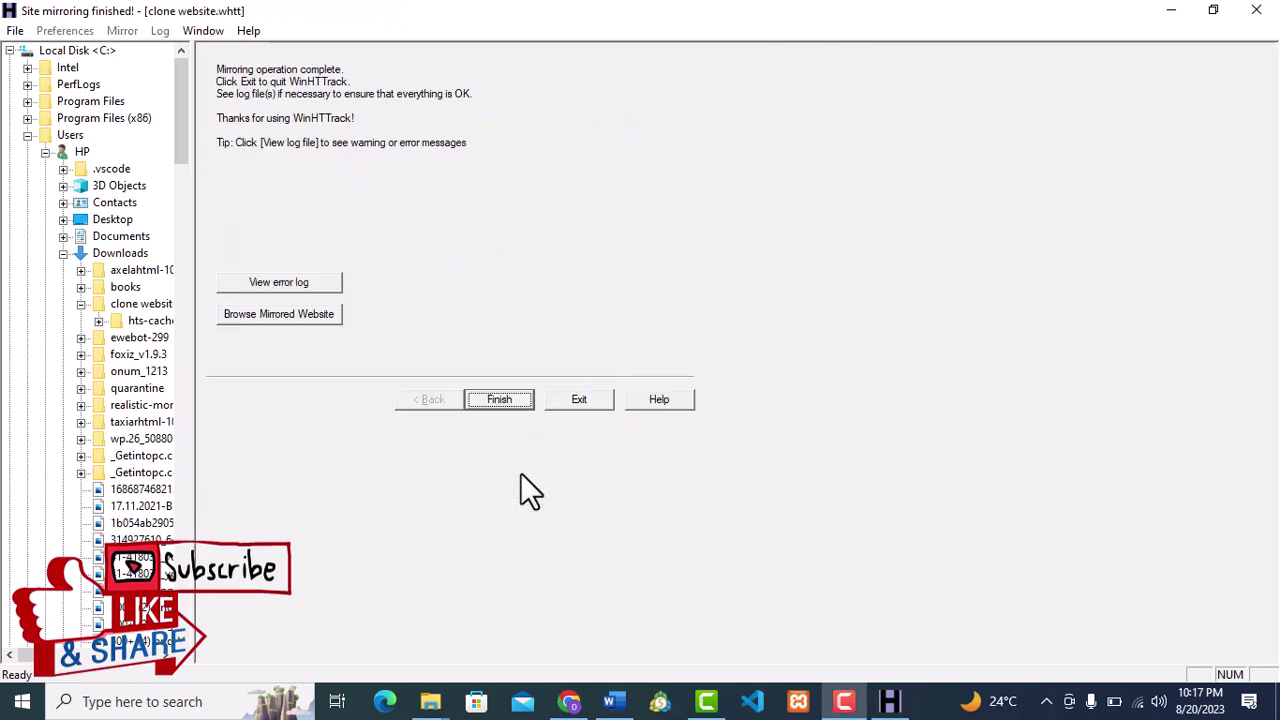
click(505, 398)
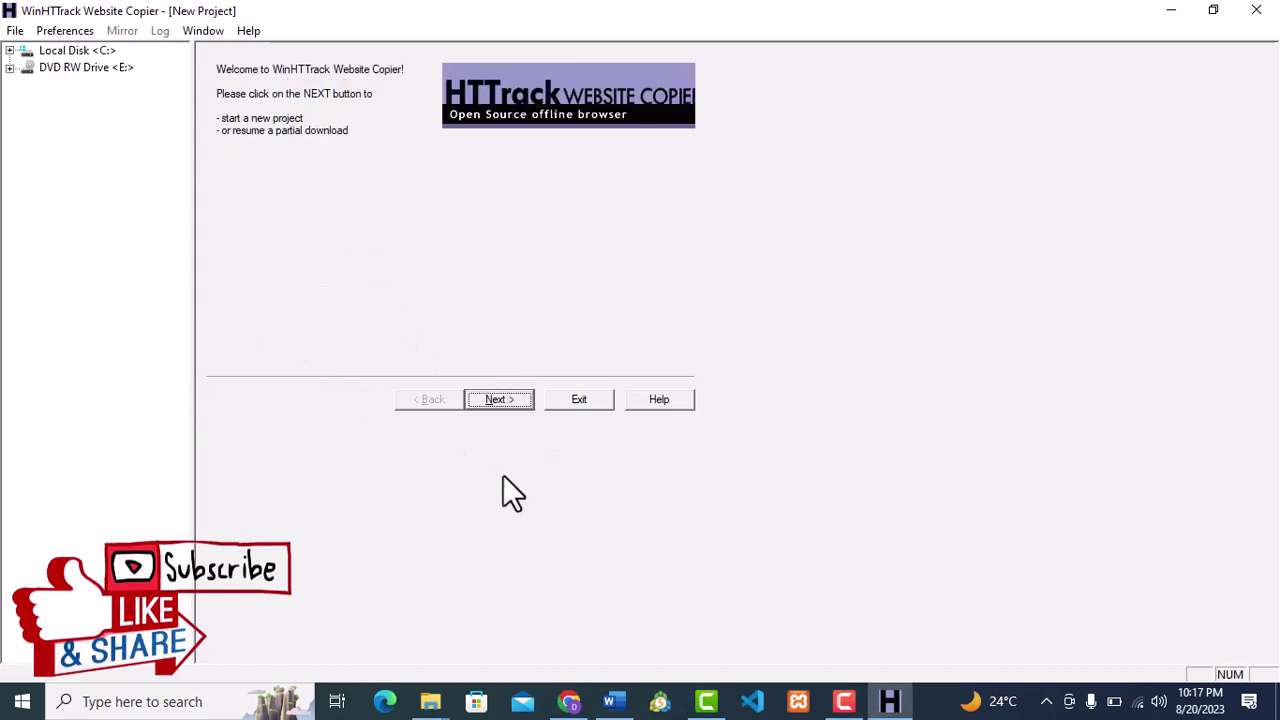
- Switch to File Explorer, open the mirrored site's index file from the "clone website" folder in Downloads, and look over the cloned home page
mouse_move(433, 703)
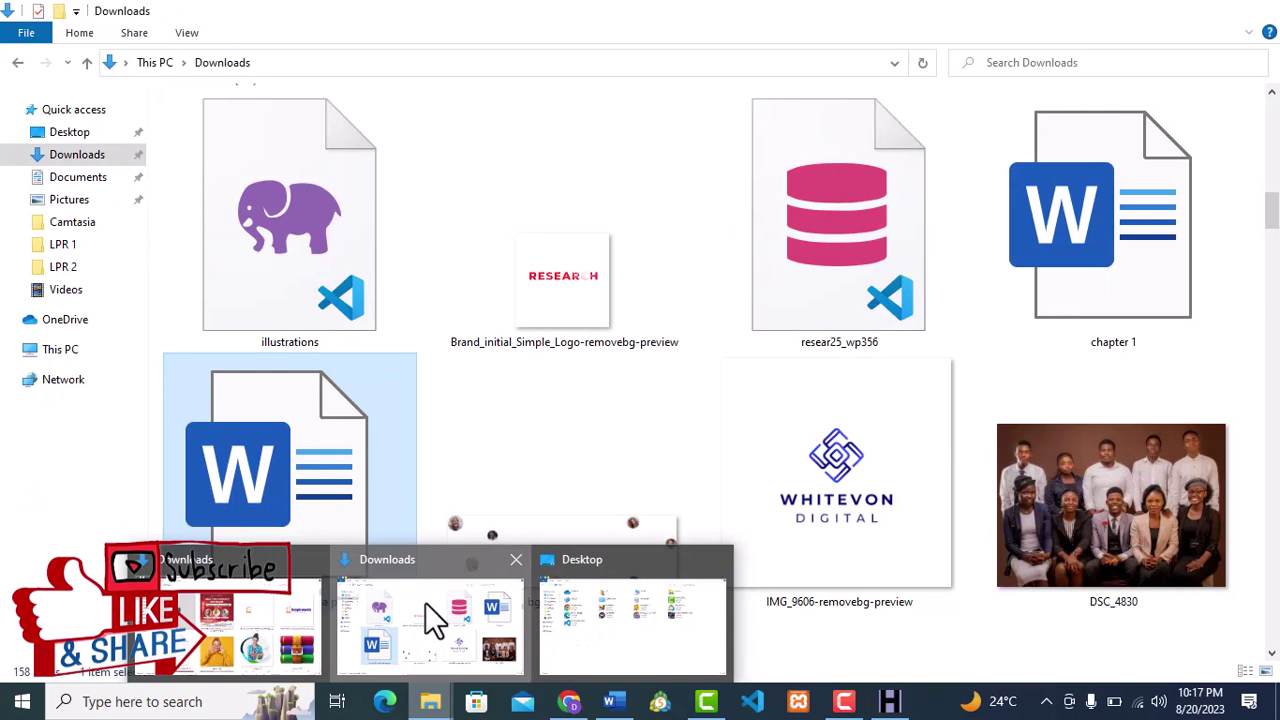
click(425, 602)
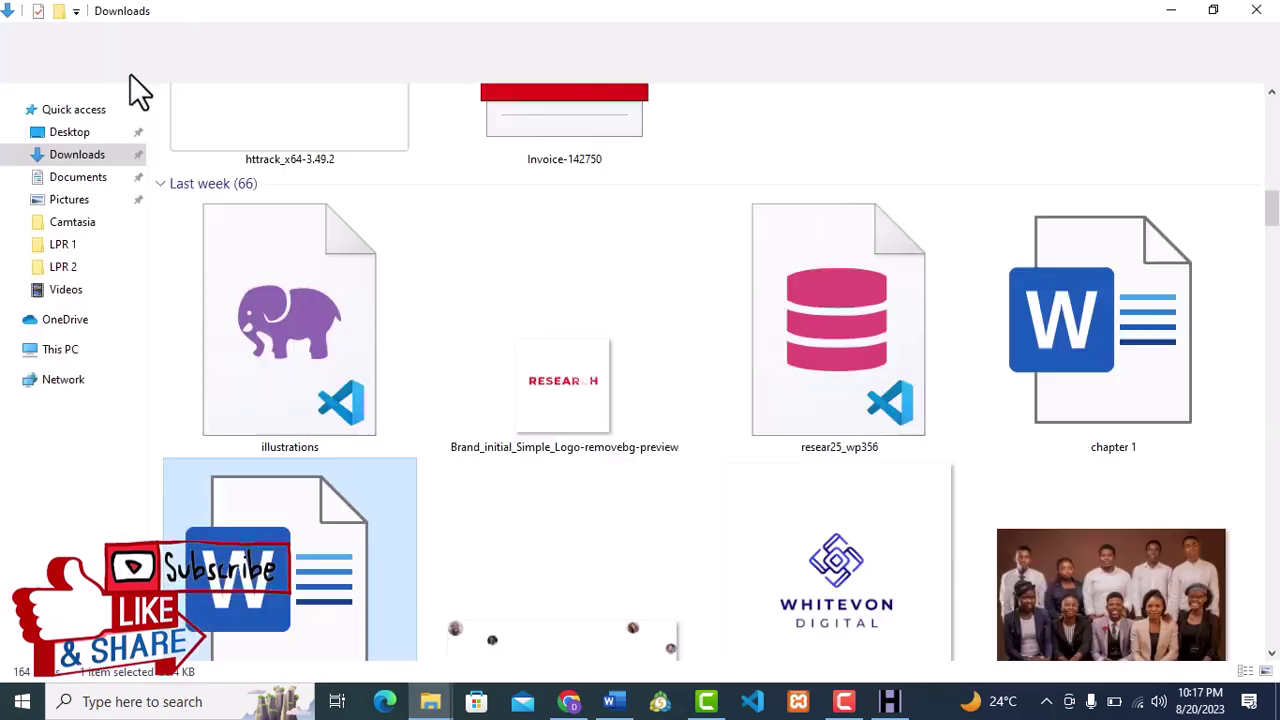
click(225, 64)
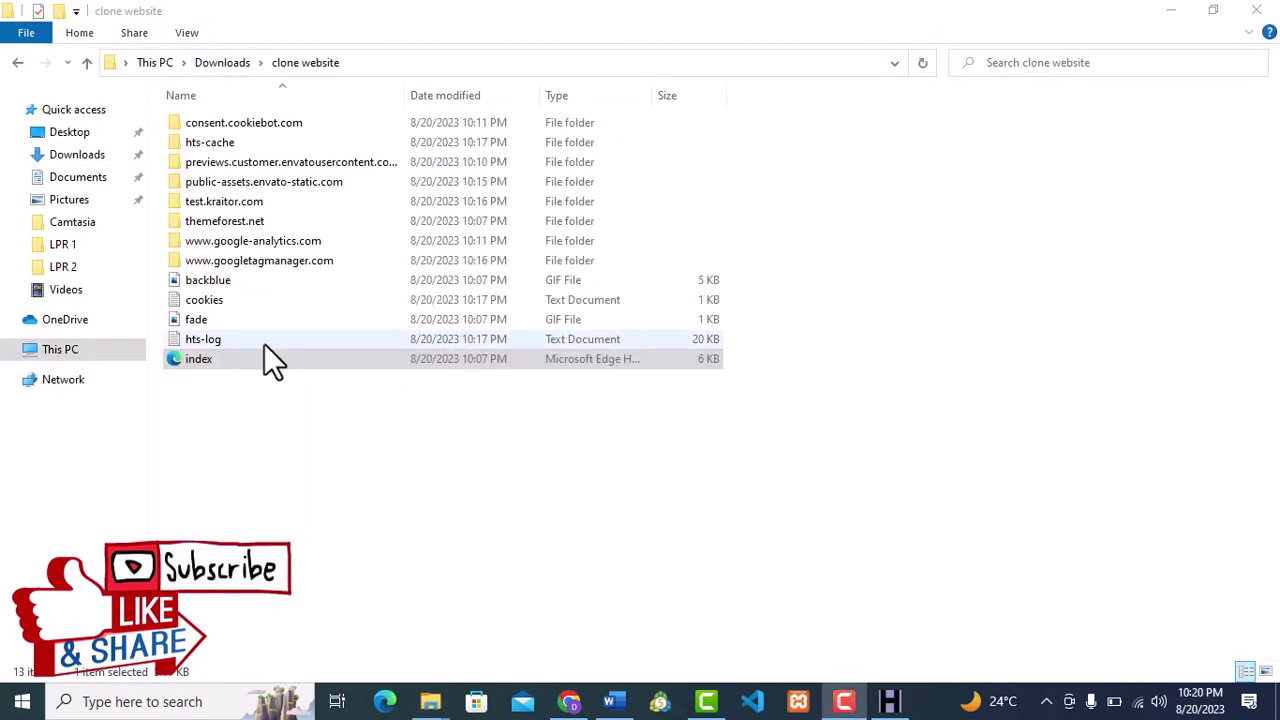
click(264, 358)
double_click(290, 366)
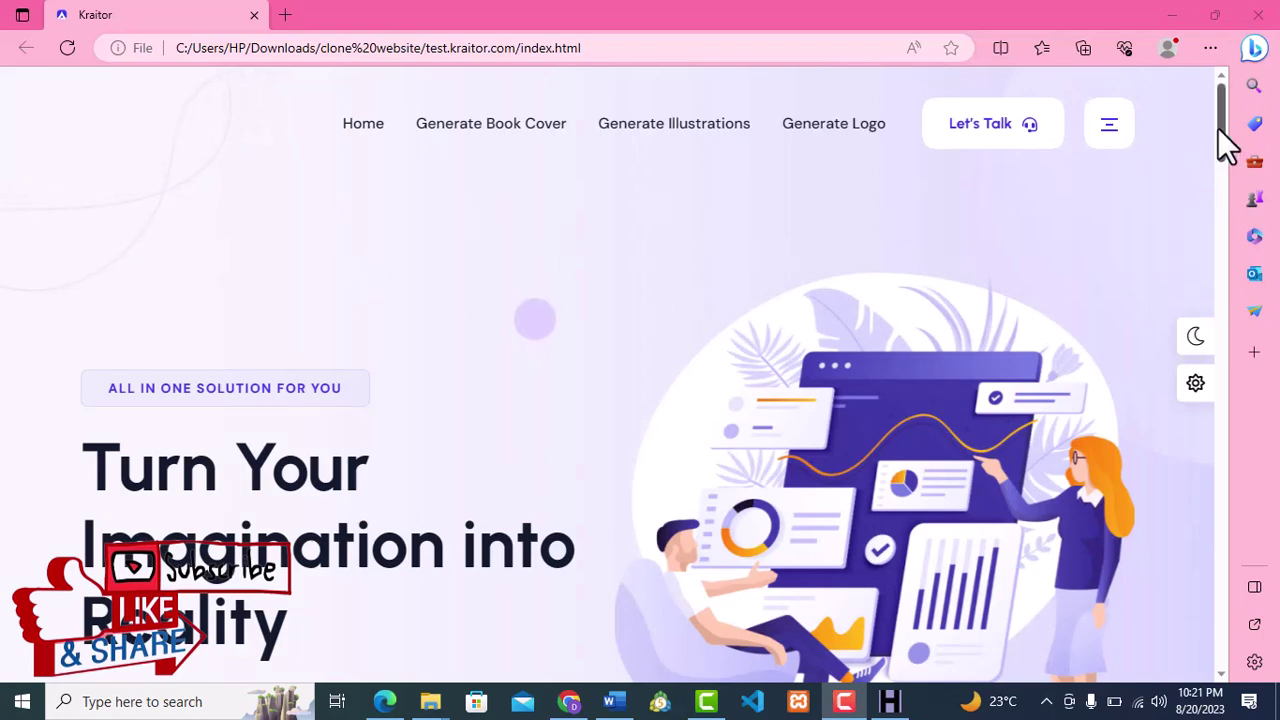
drag(1218, 128, 1192, 90)
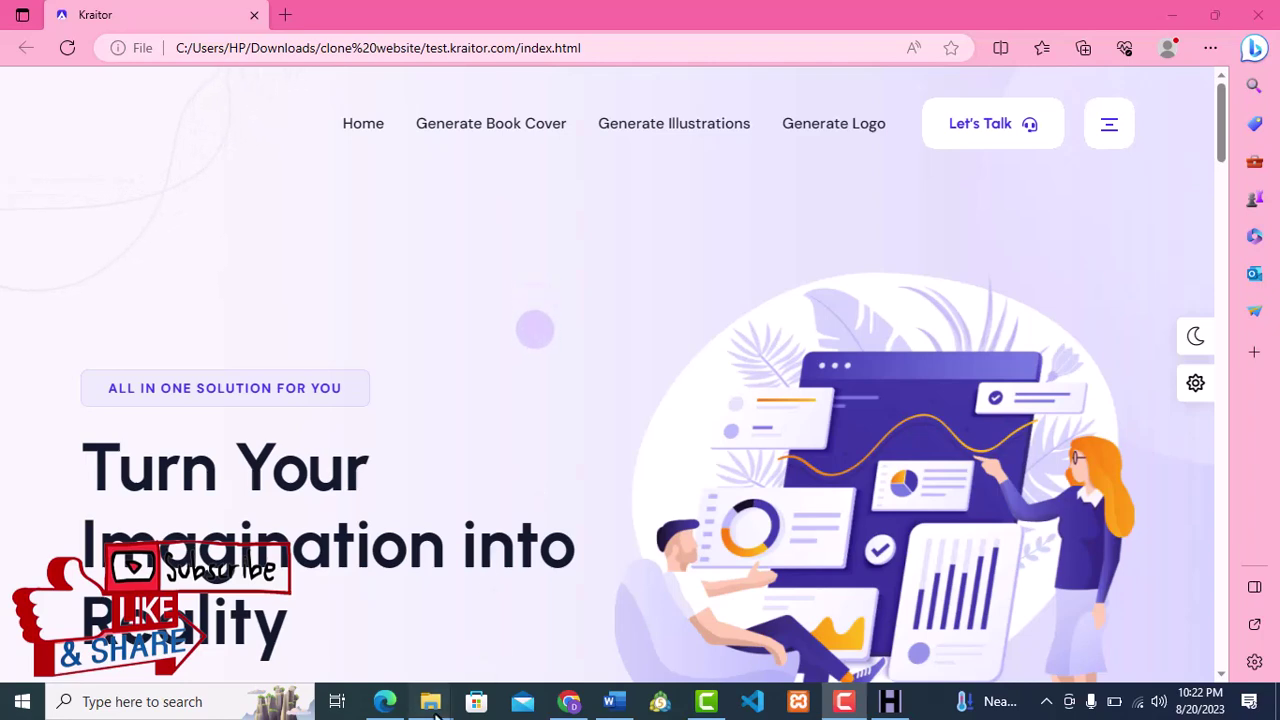
- Return to the "clone website" folder in File Explorer and open its test.kraitor.com subfolder
mouse_move(430, 701)
click(614, 623)
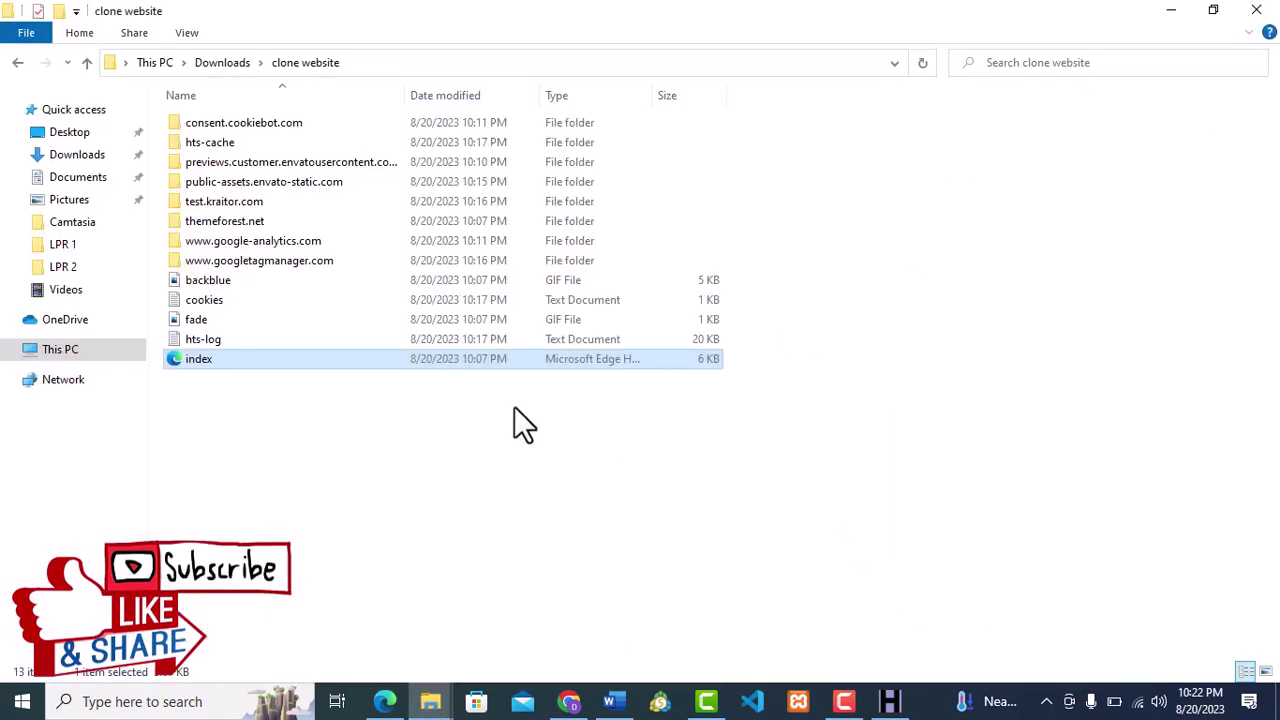
key(Return)
key(alt+F4)
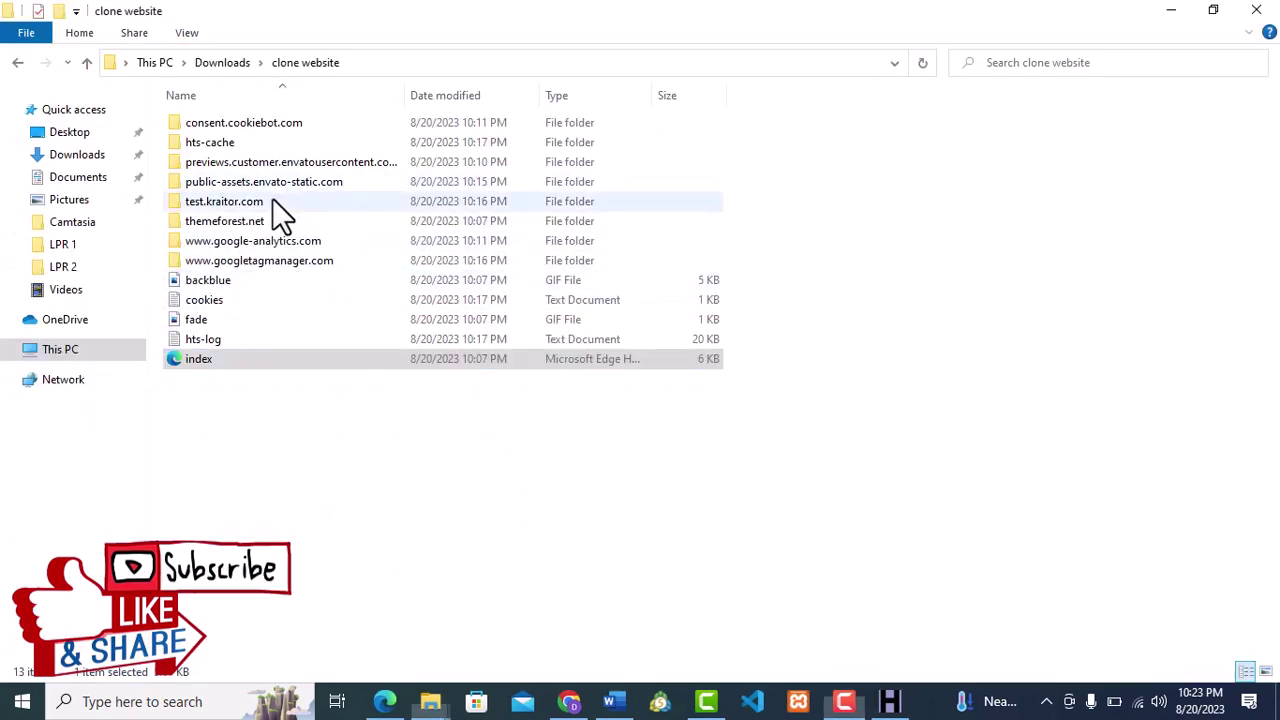
double_click(274, 201)
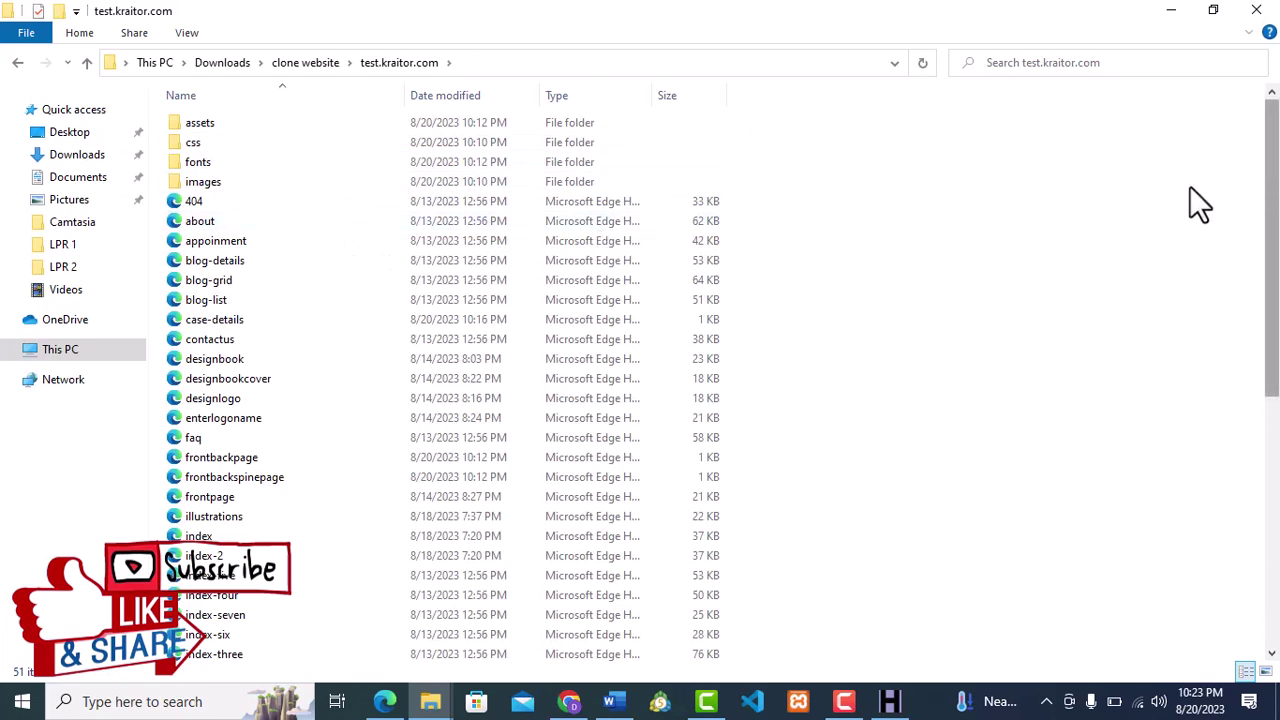
- Look through the cloned site's files, open the index file with Notepad and maximize its window
scroll(1276, 325, down, 1)
drag(1276, 325, 1276, 455)
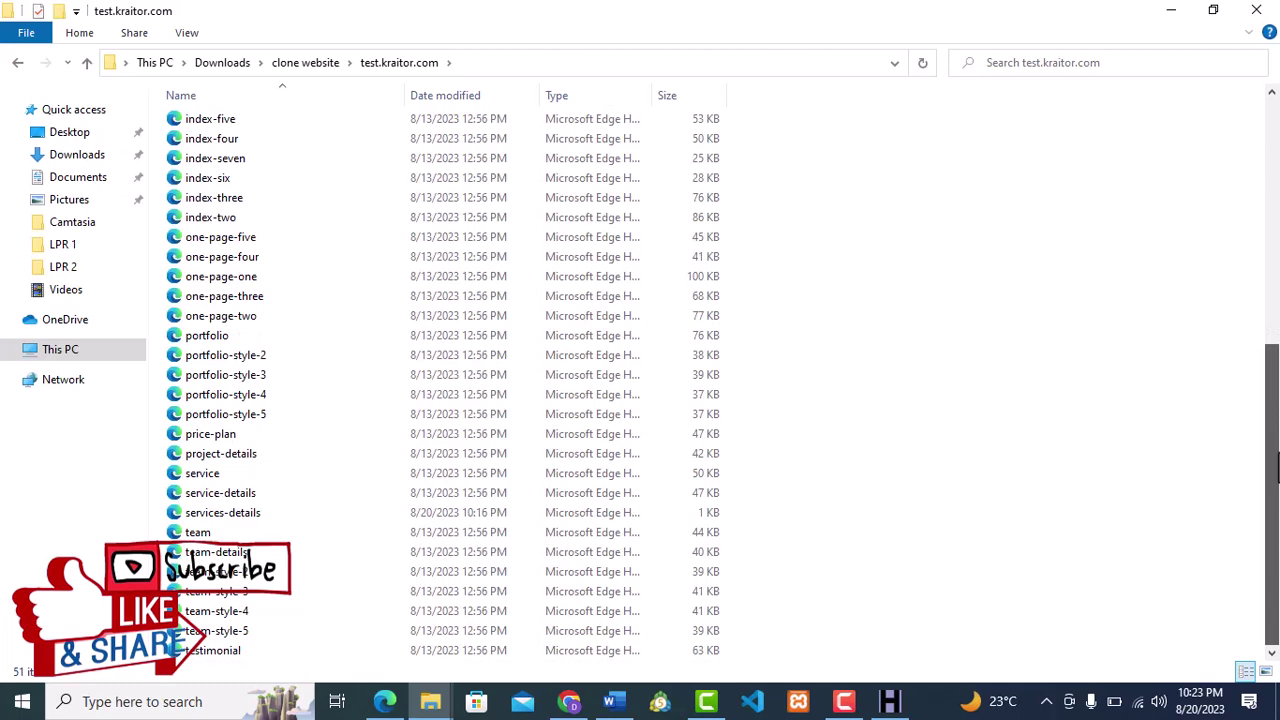
scroll(1276, 466, up, 1)
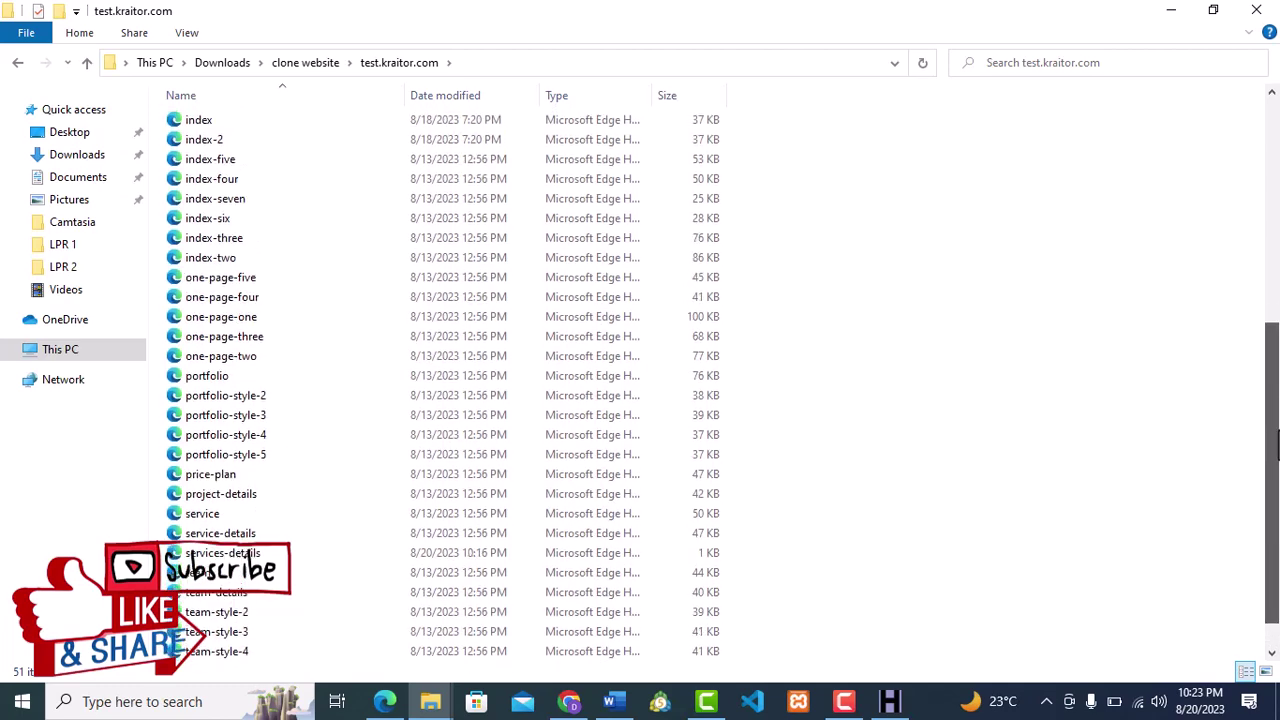
click(248, 131)
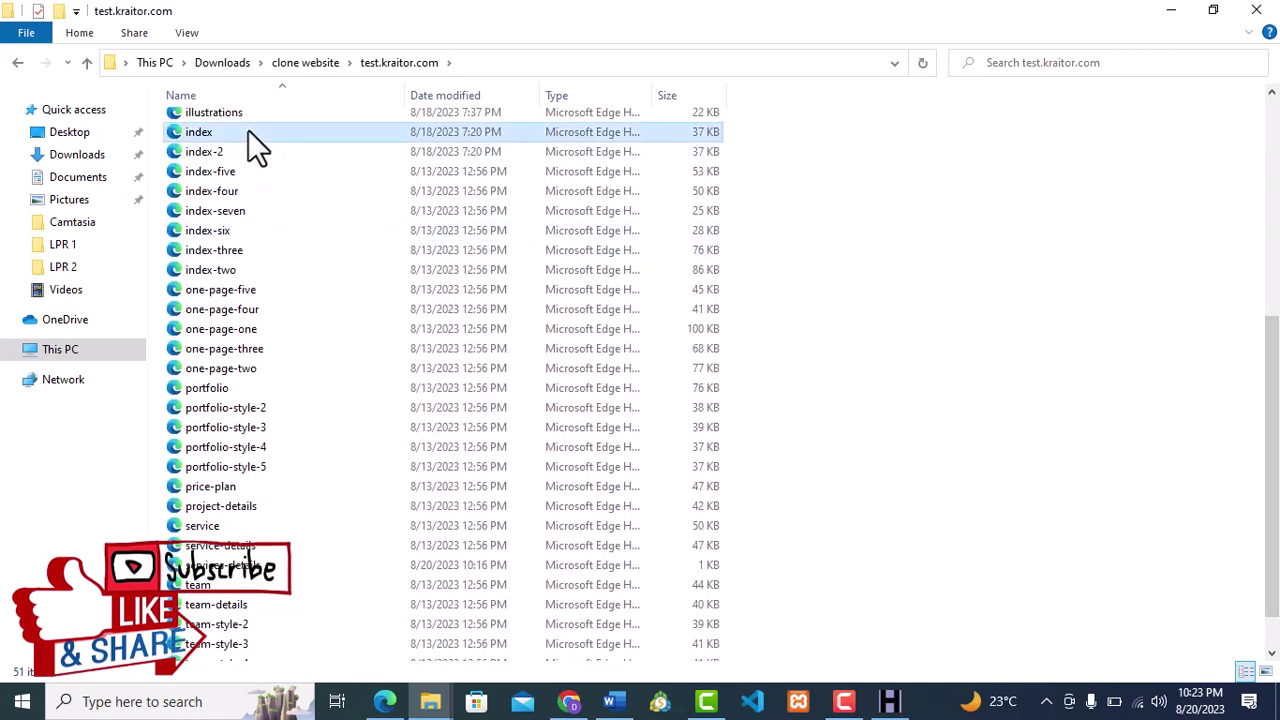
right_click(248, 131)
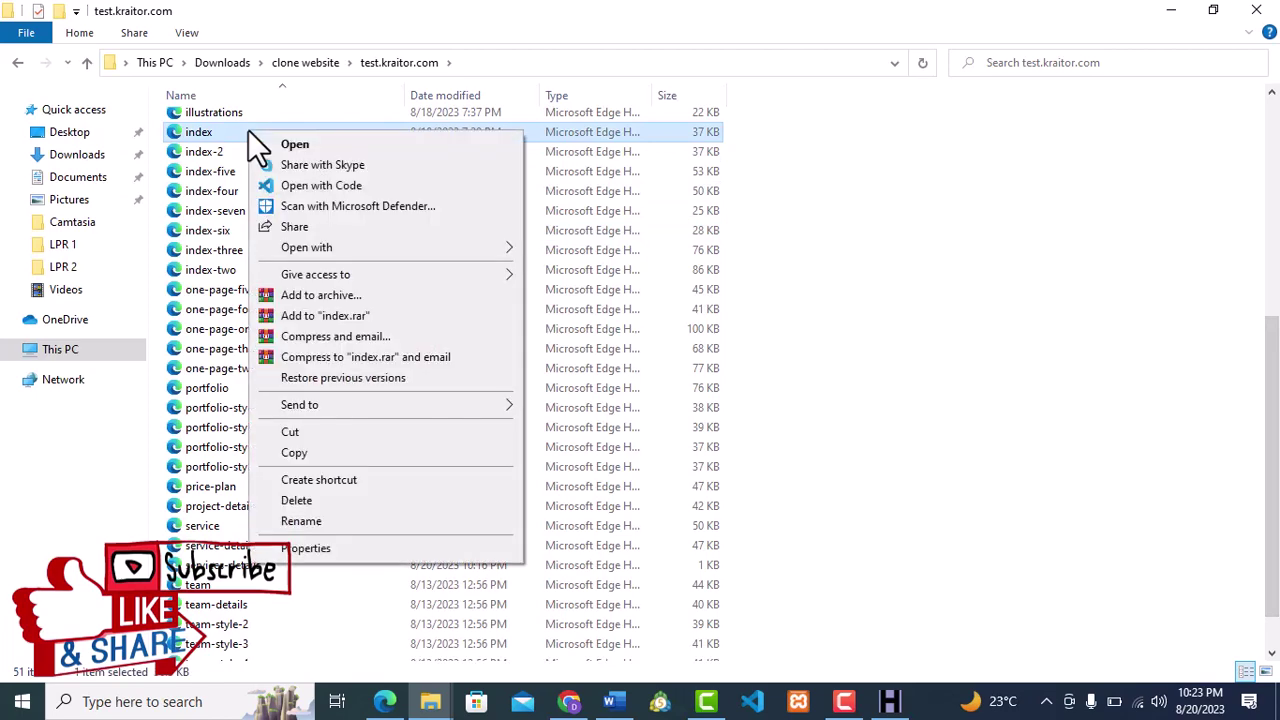
mouse_move(356, 253)
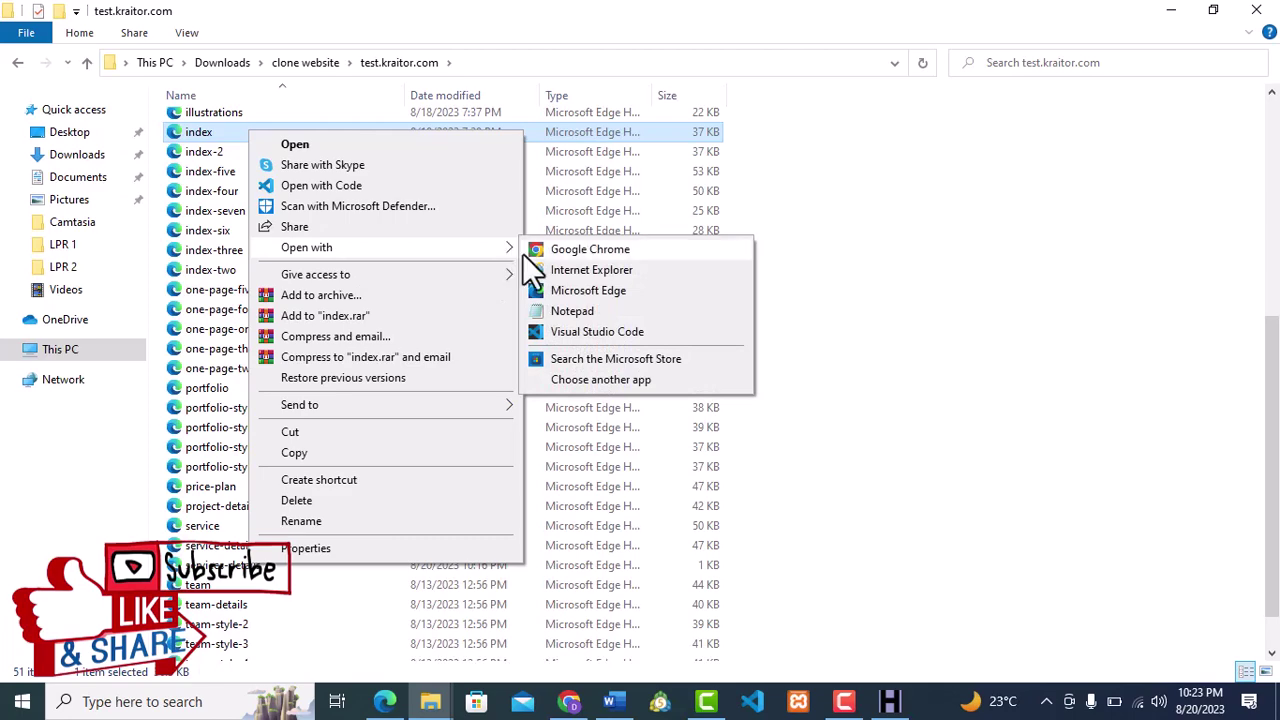
click(564, 315)
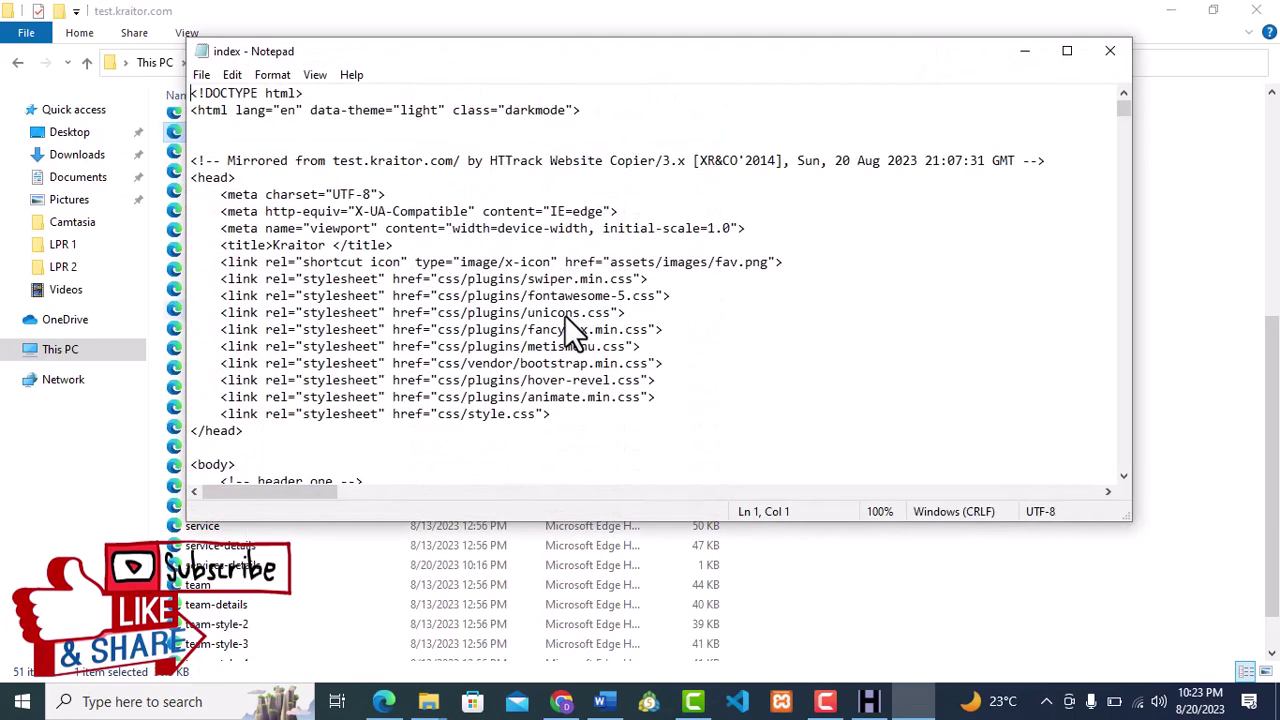
click(1068, 51)
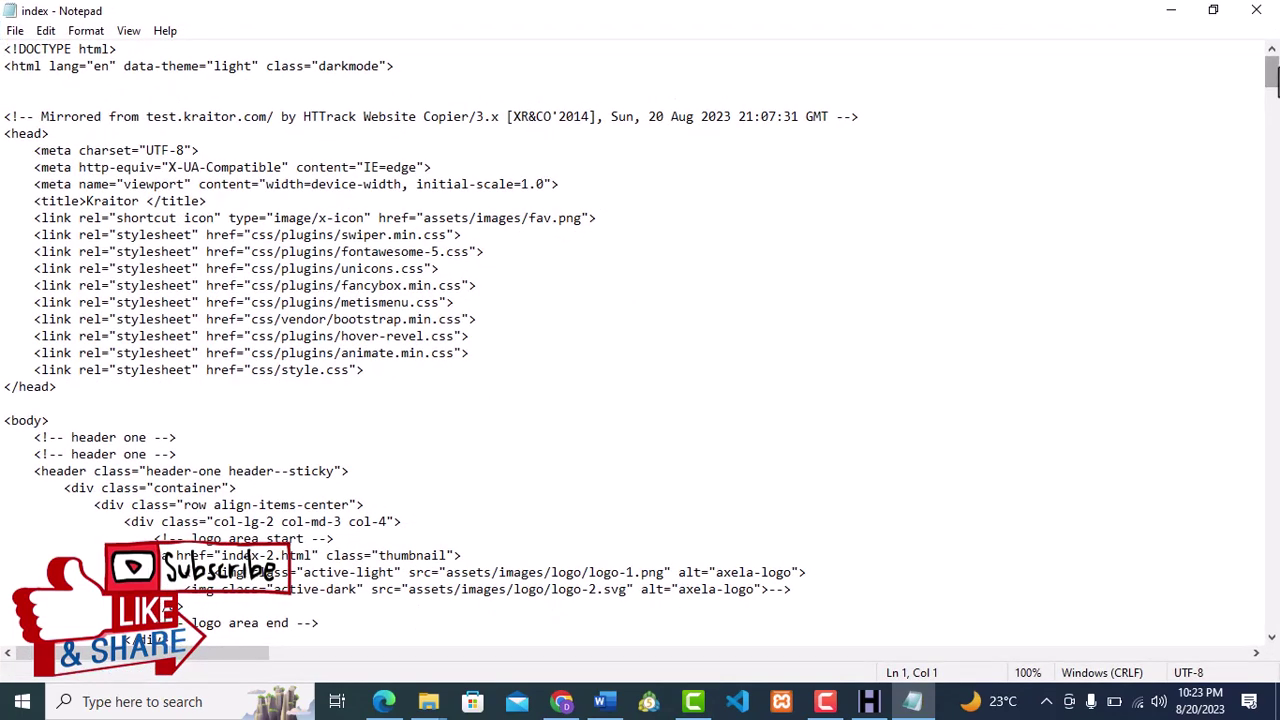
- Skim the HTML code and replace the page title text with "Welcome to our website"
scroll(640, 345, down, 1)
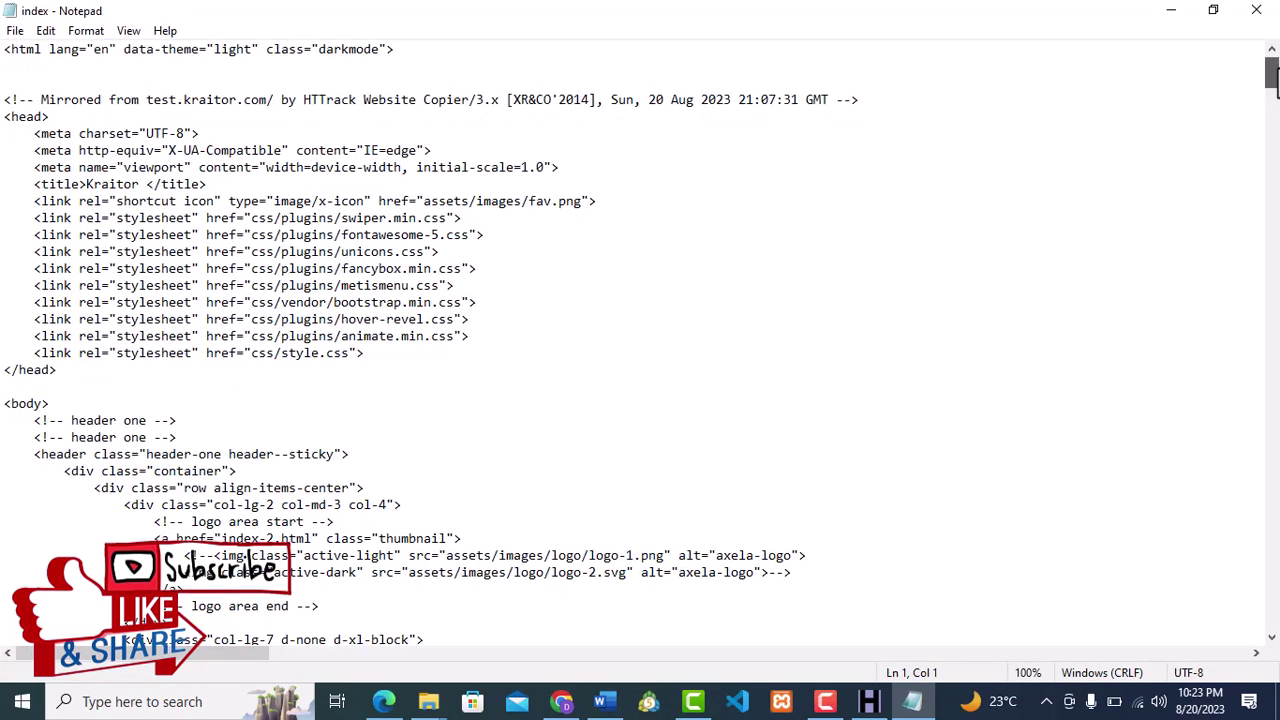
scroll(640, 345, down, 6)
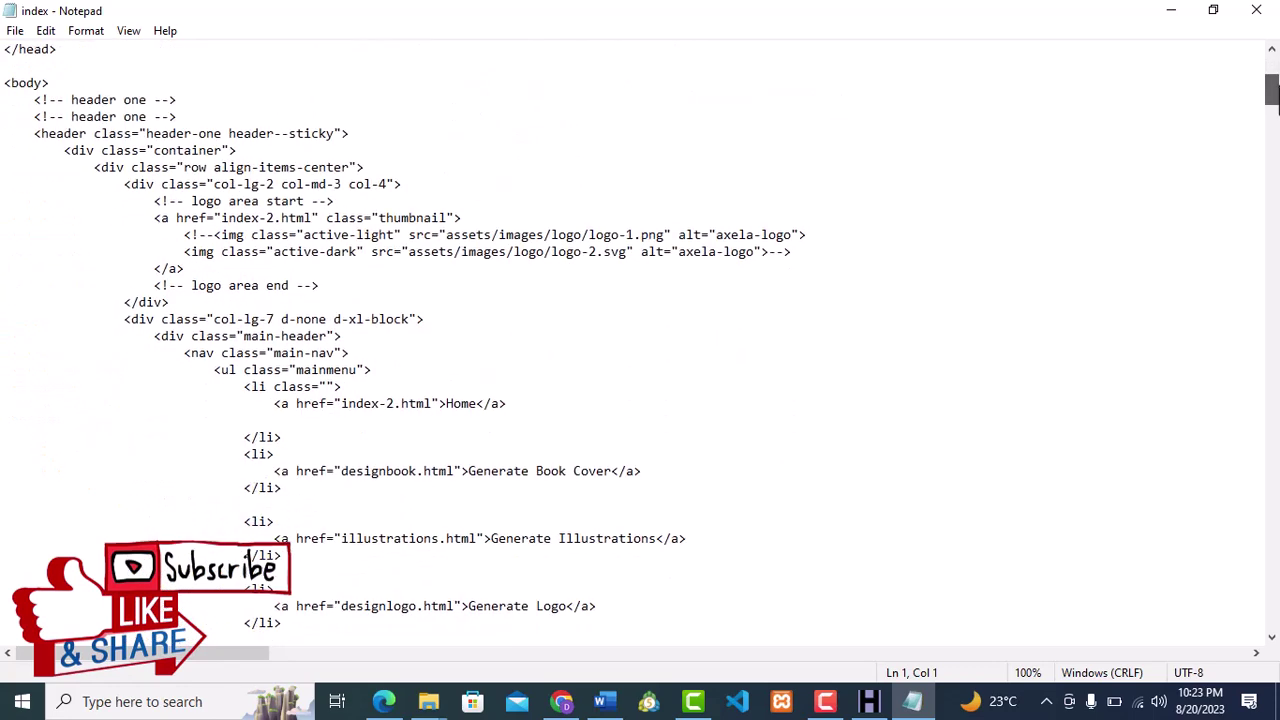
scroll(640, 345, down, 1)
scroll(640, 345, up, 7)
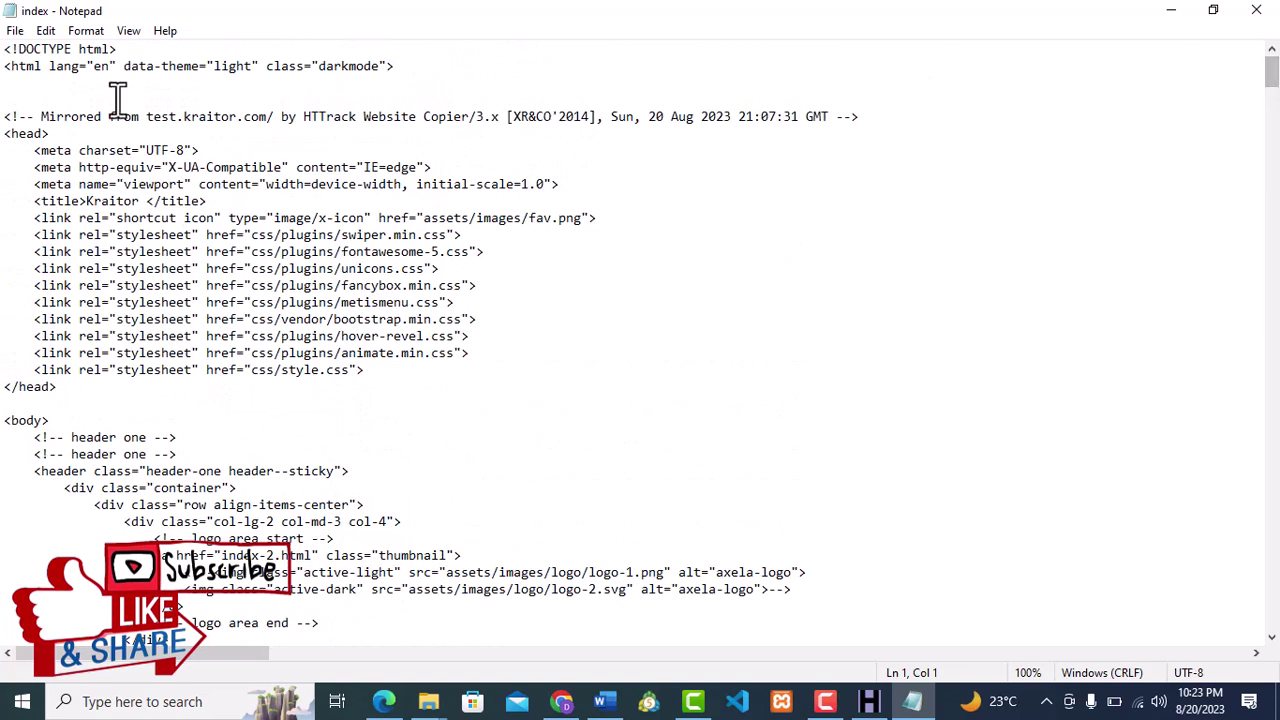
double_click(112, 200)
drag(148, 200, 86, 200)
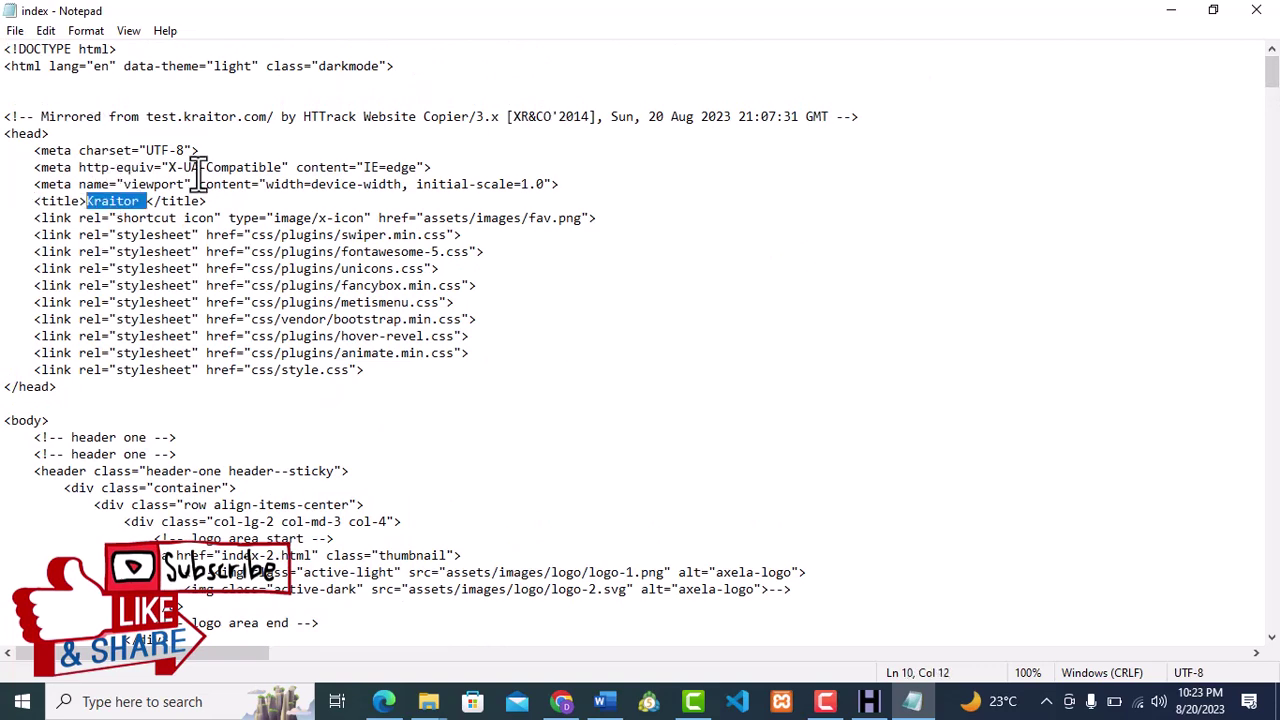
text(Wel)
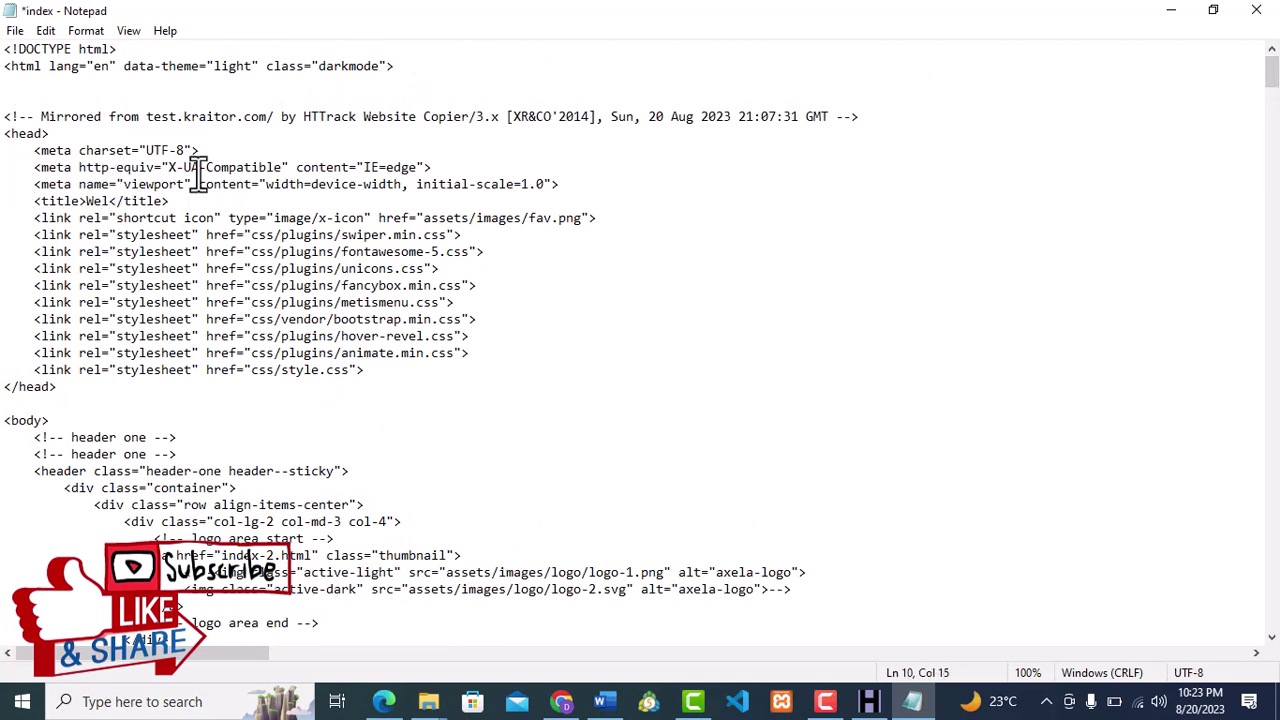
text(come y)
key(BackSpace)
text(to our )
text(websit)
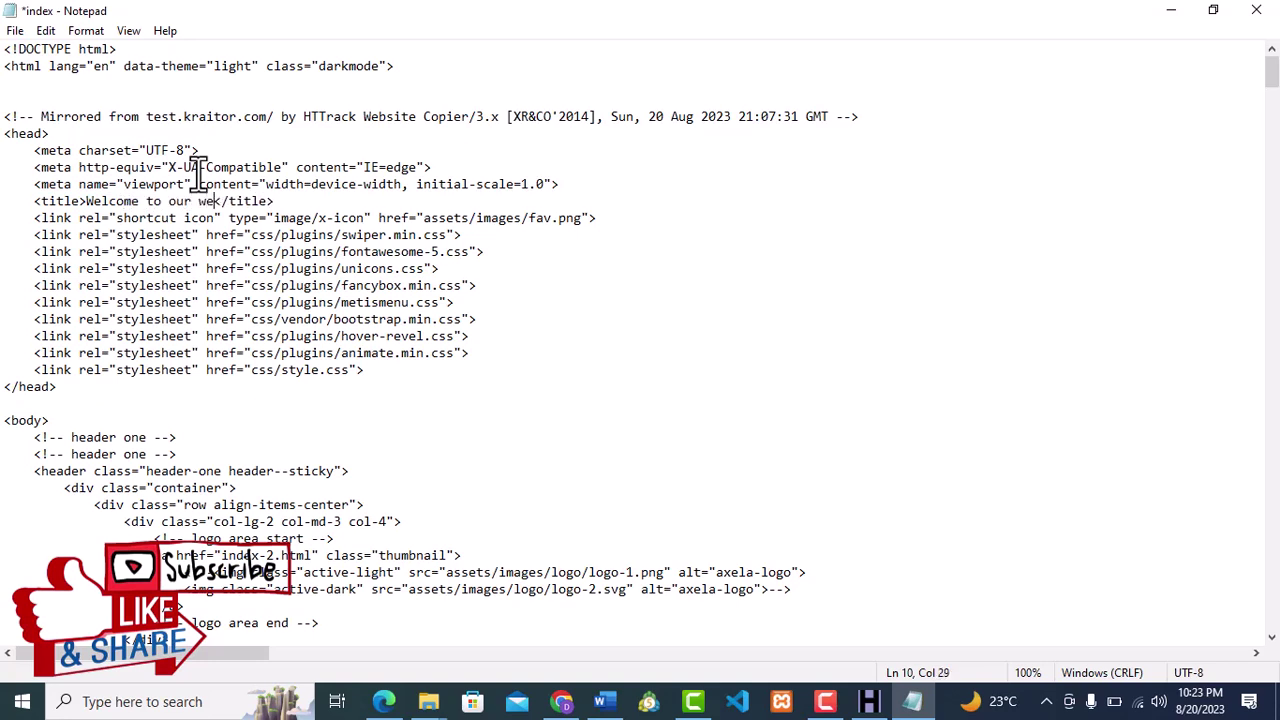
text(e)
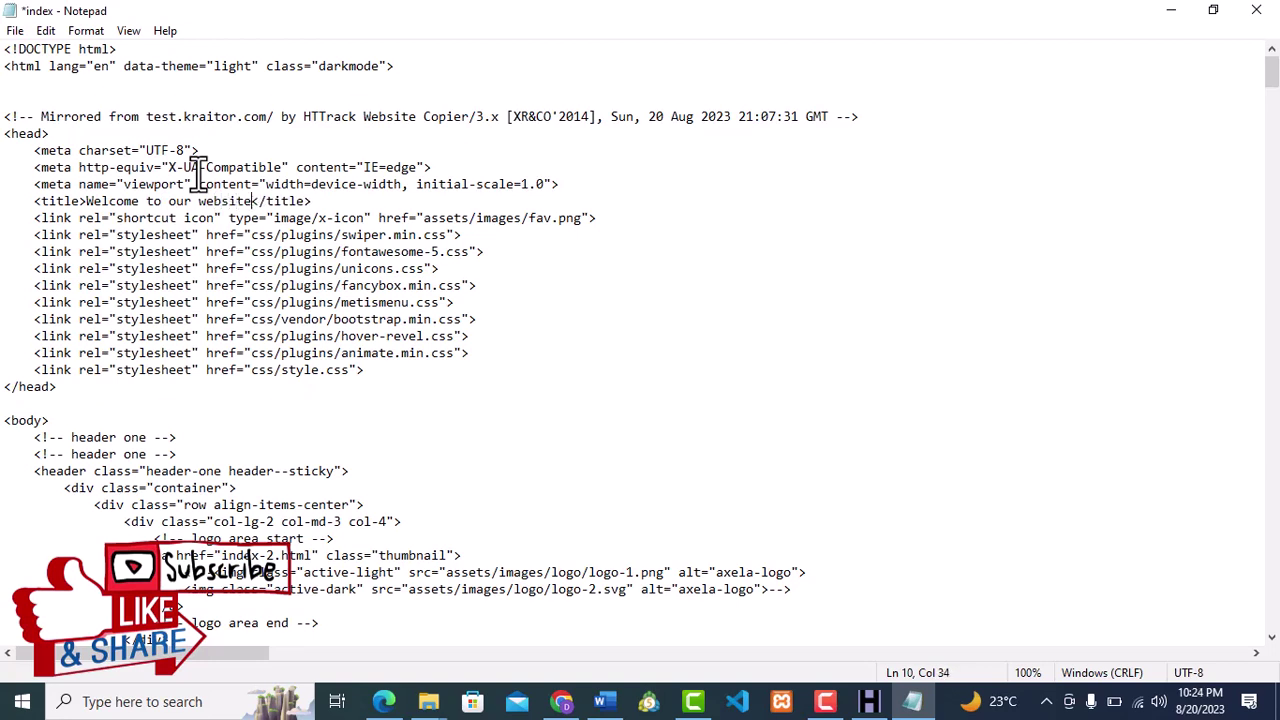
- Save the index file and reload the cloned page in Edge to check the new title
key(ctrl+s)
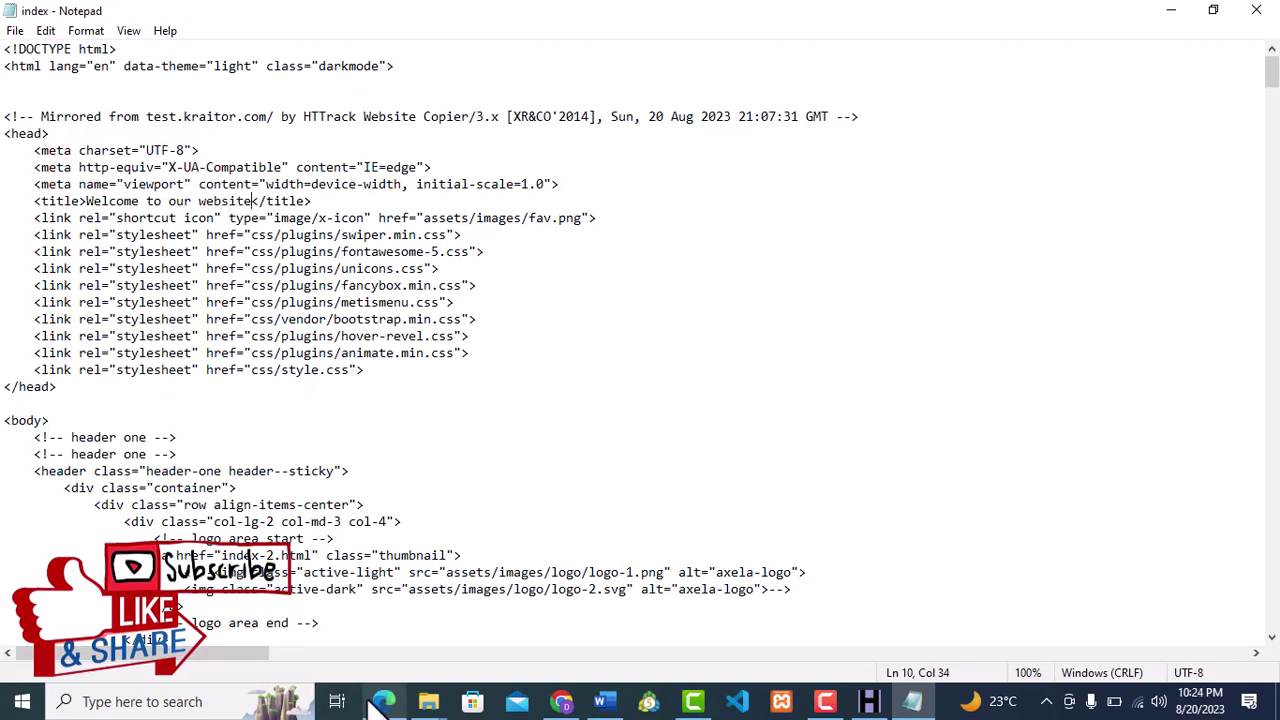
click(384, 703)
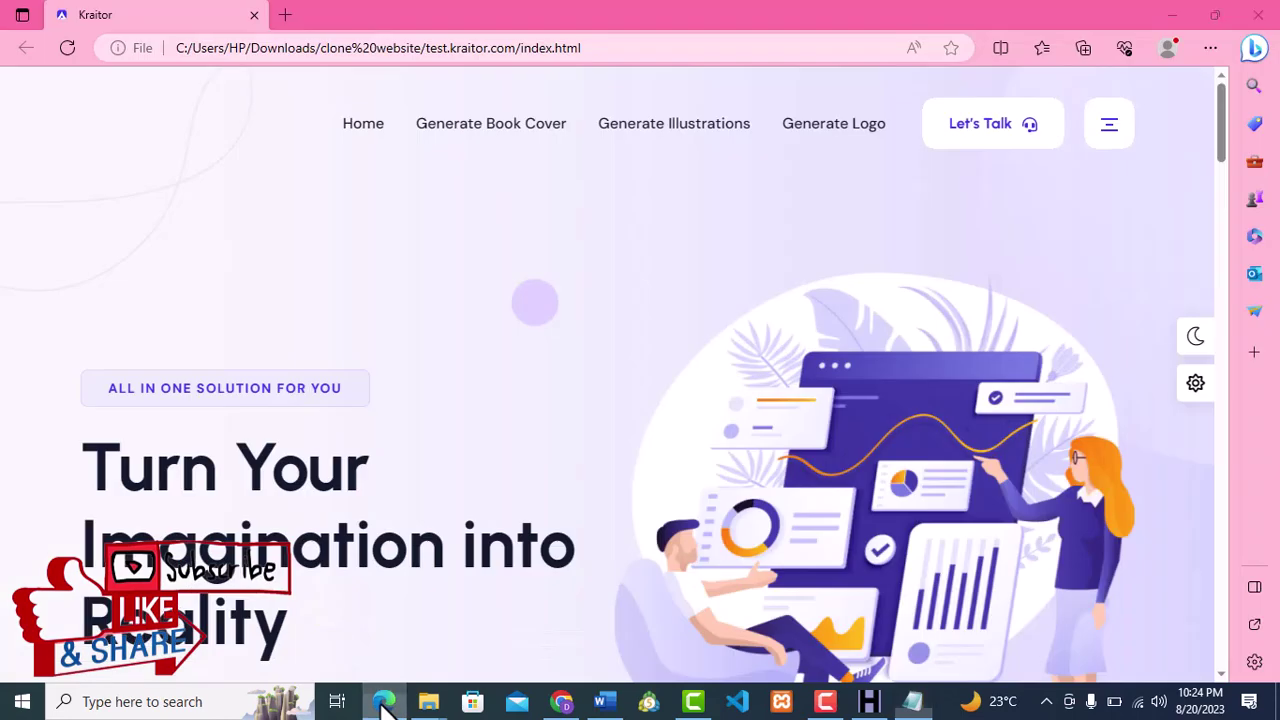
click(67, 48)
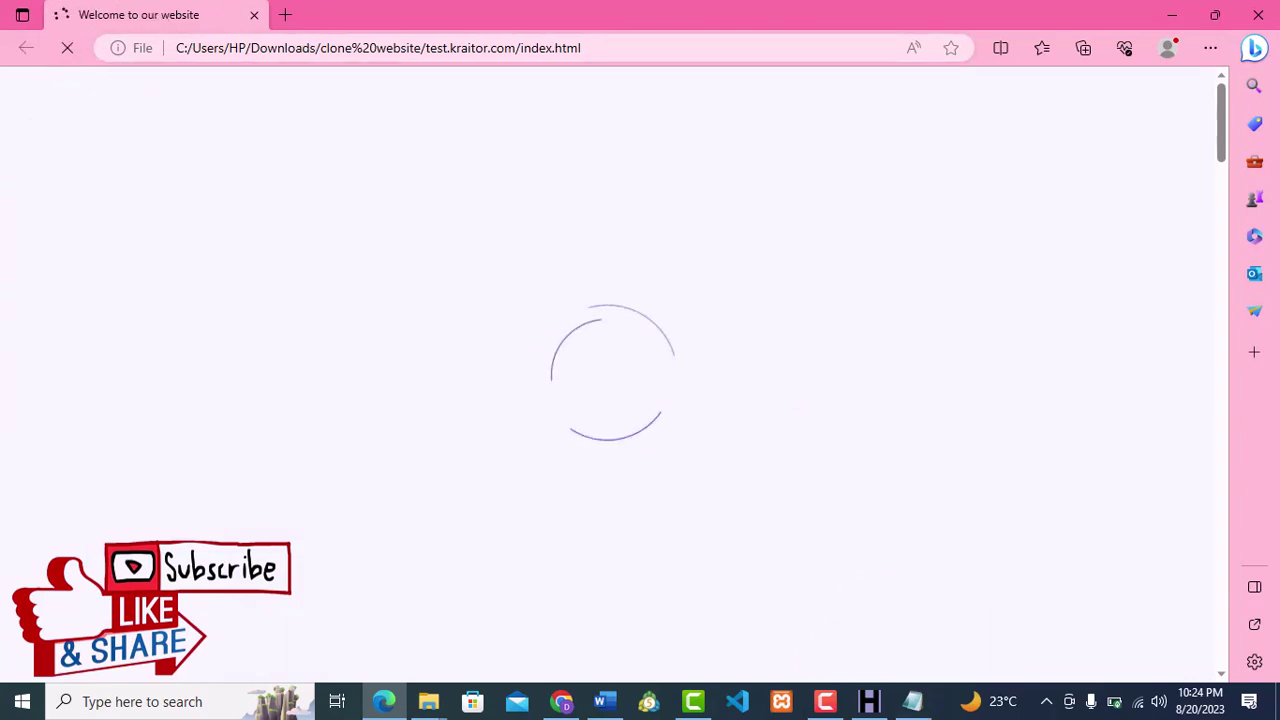
- Switch back to Notepad and replace the banner's h1 heading text with "We offer services like web design"
click(912, 701)
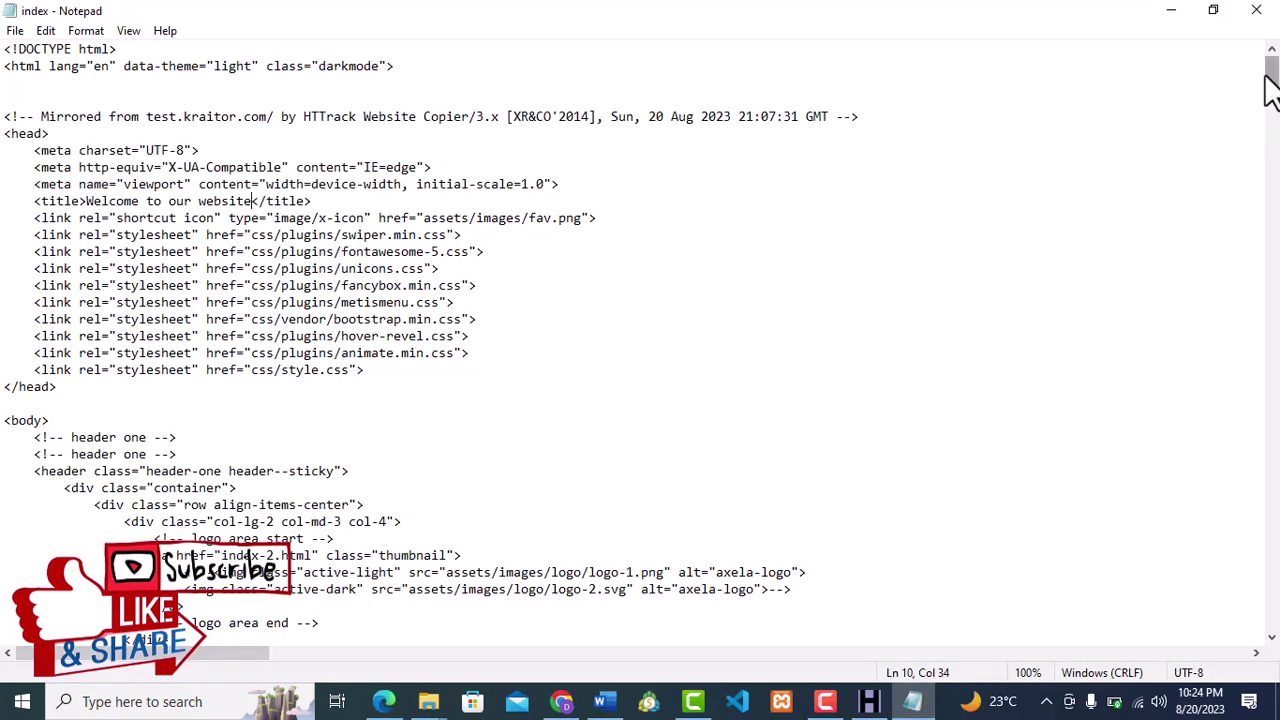
drag(1266, 78, 1273, 215)
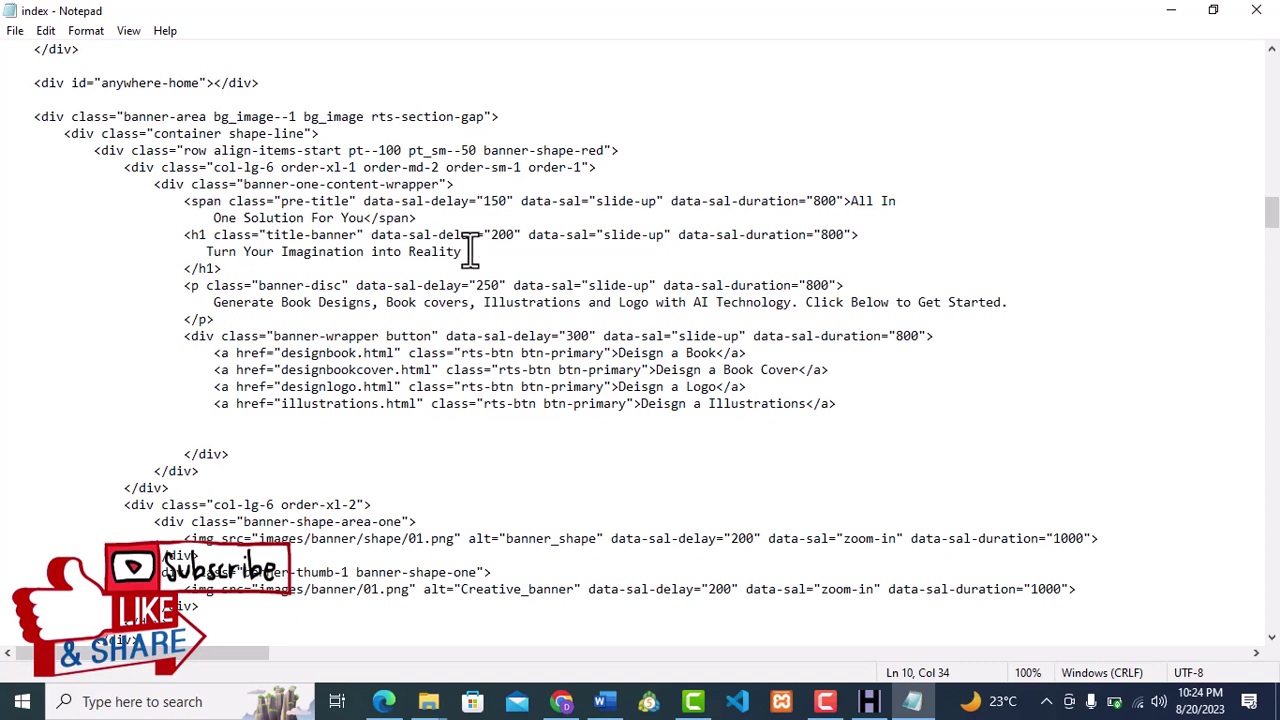
mouse_move(462, 251)
mouse_down()
mouse_move(343, 263)
mouse_move(200, 252)
mouse_move(476, 252)
mouse_up()
text(W)
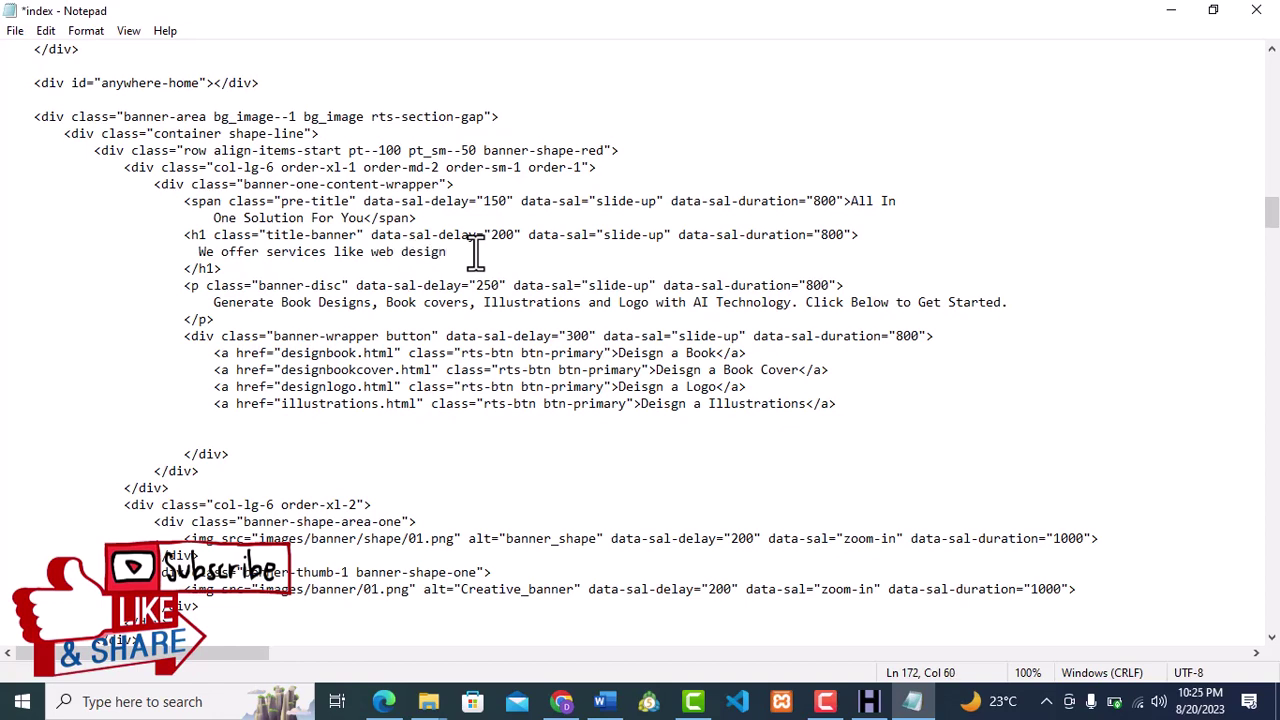
- Save the heading change and refresh the cloned home page in Edge
key(ctrl+s)
click(383, 701)
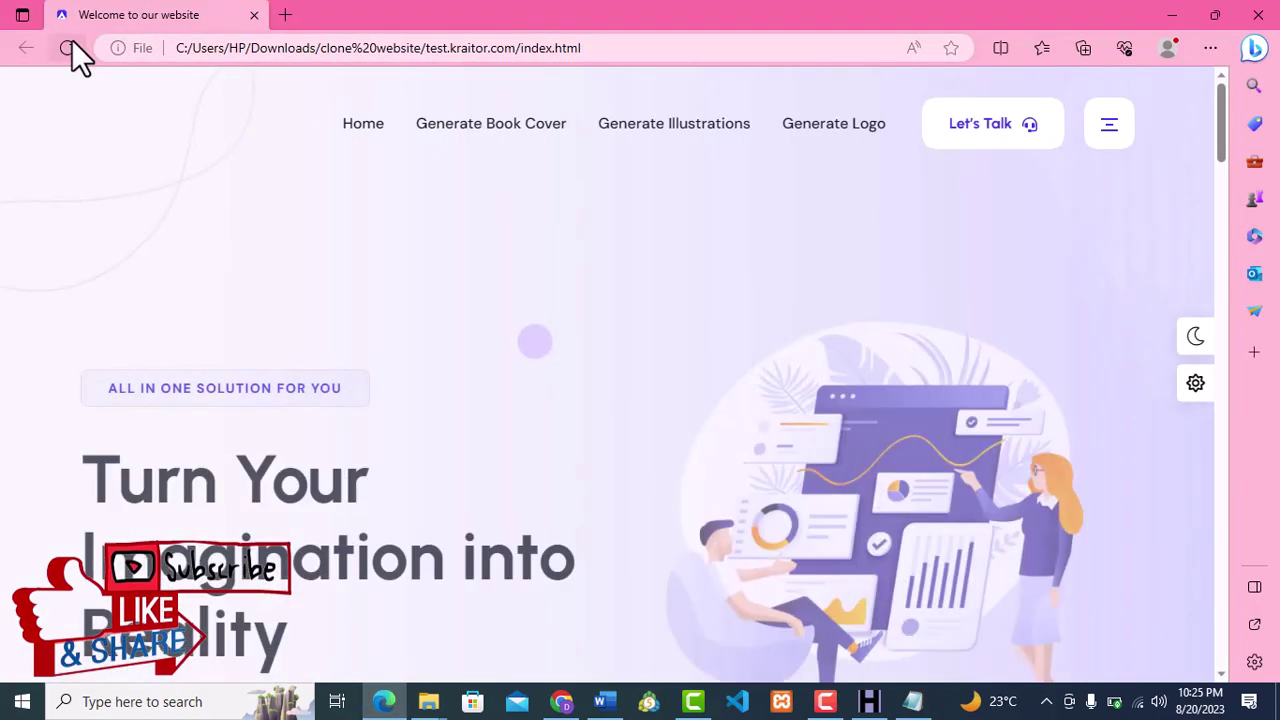
click(68, 47)
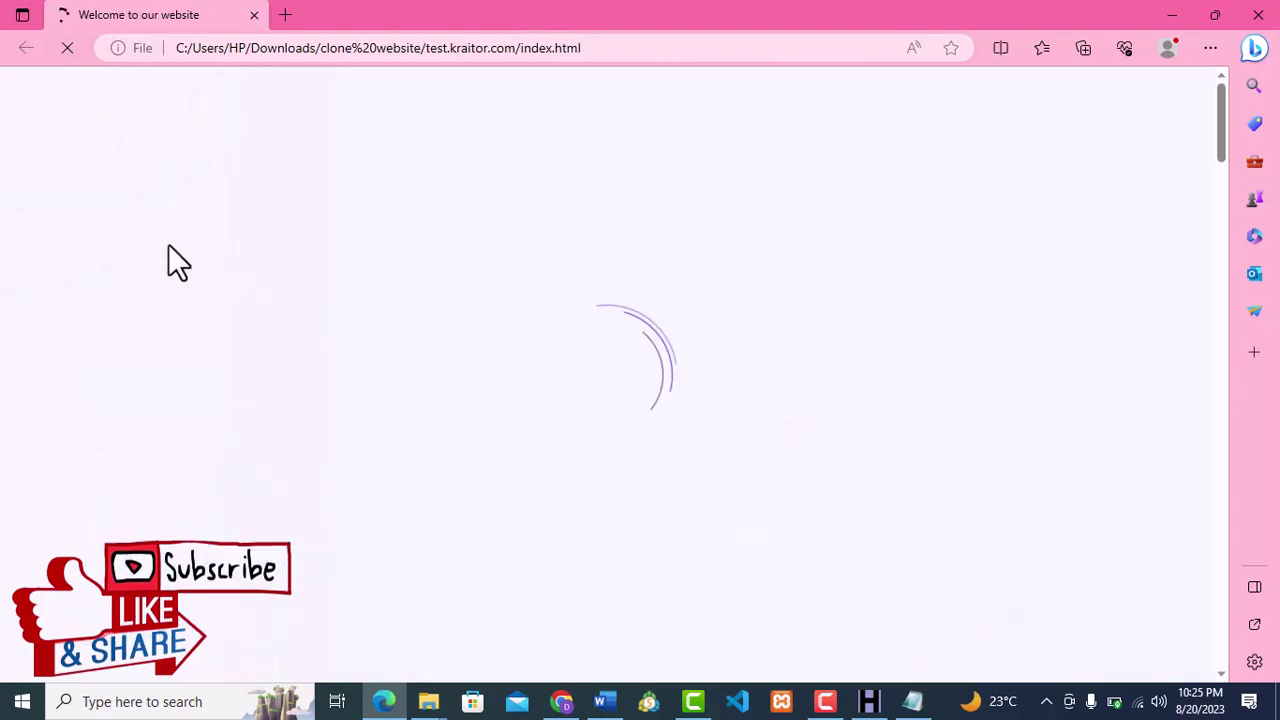